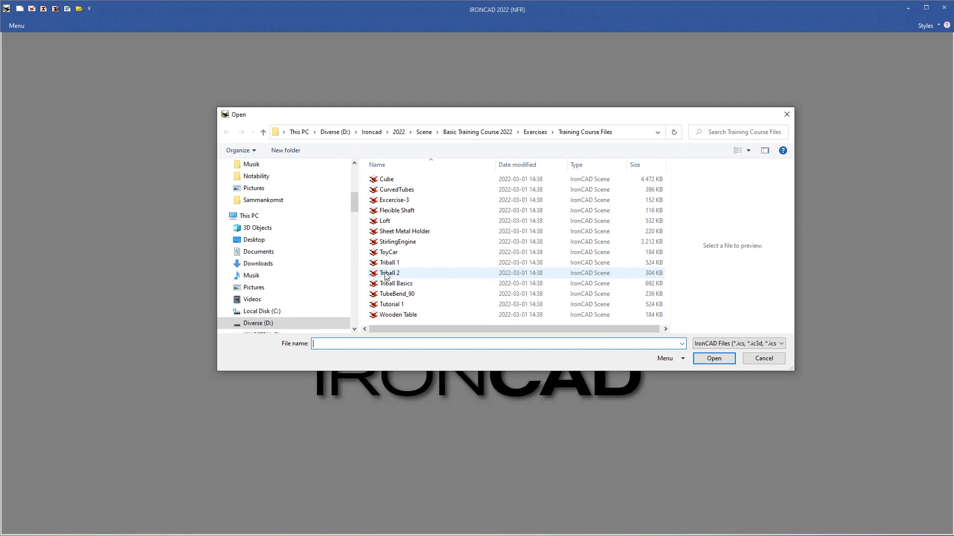
# Step: Open the Triball 2 scene from the Training Course Files folder
pyautogui.click(387, 274)
pyautogui.click(710, 362)
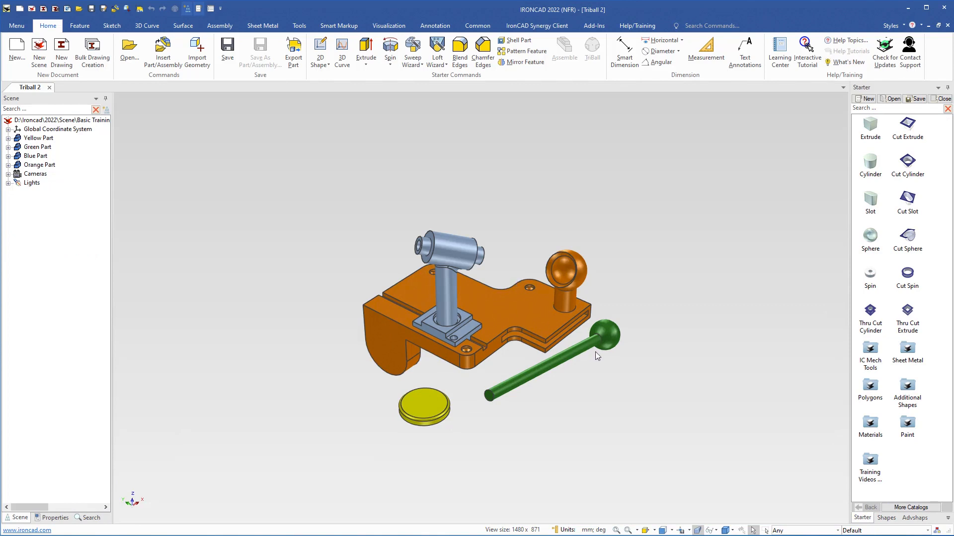
# Step: Move the green part with the TriBall's To Center Point option so its ball sits at the center of the orange spherical socket
pyautogui.click(603, 341)
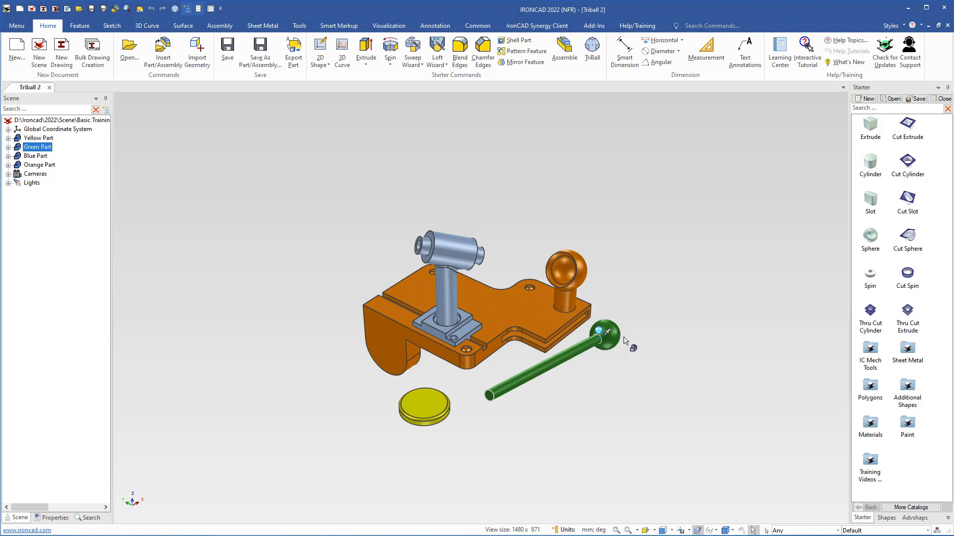
pyautogui.scroll(3, 613, 328)
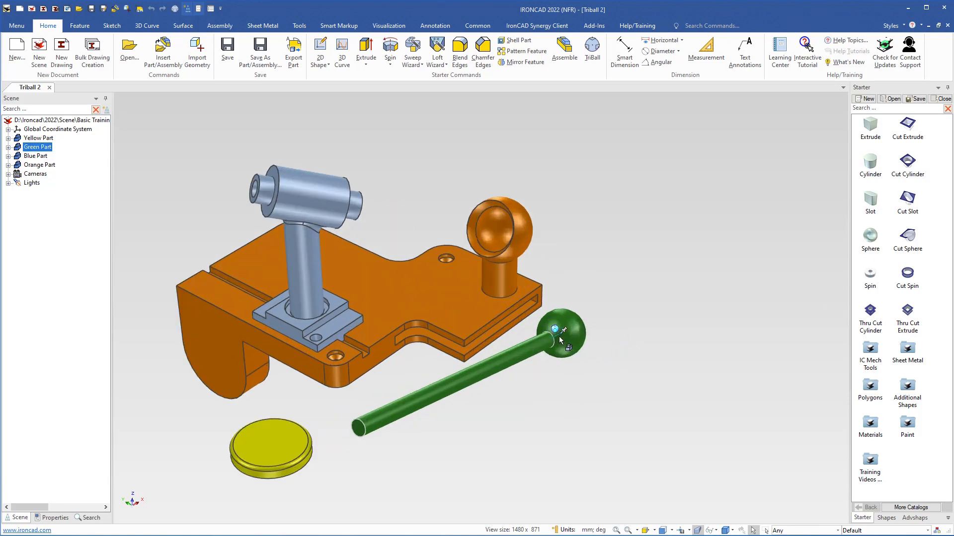
pyautogui.press('F10')
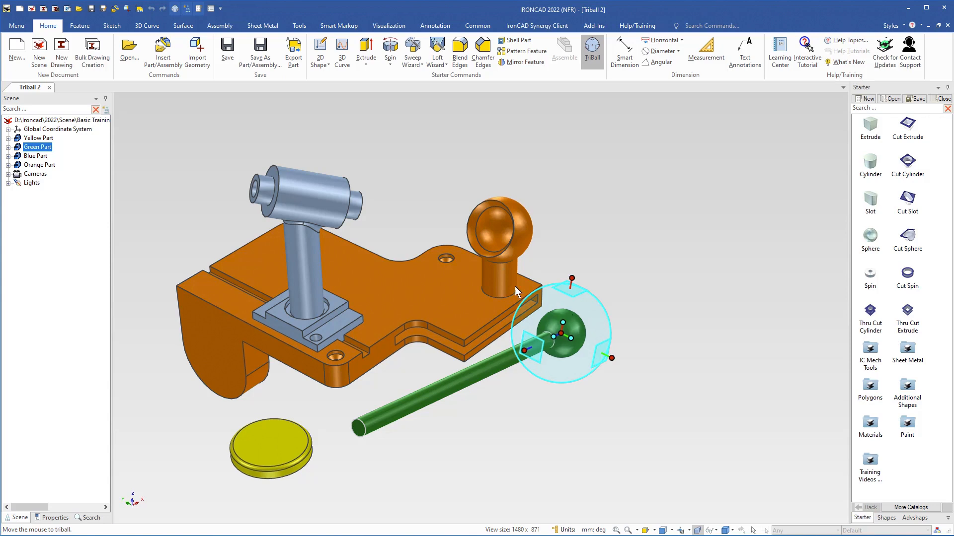
pyautogui.rightClick(565, 333)
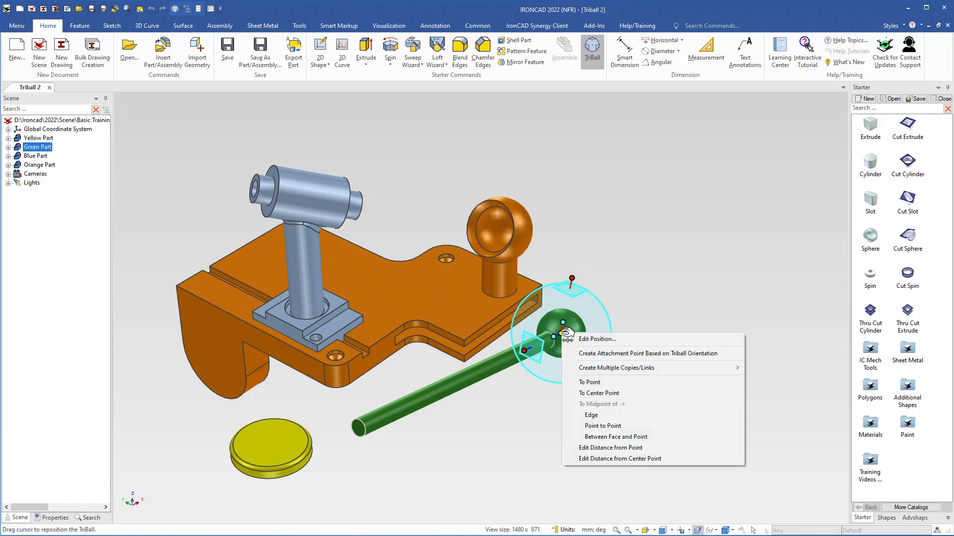
pyautogui.click(599, 393)
pyautogui.scroll(5, 508, 246)
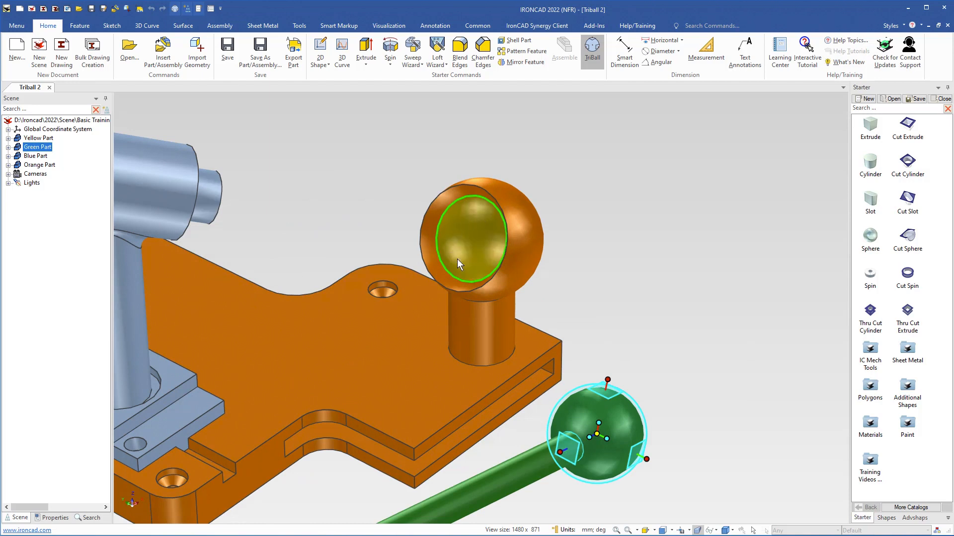
pyautogui.click(454, 234)
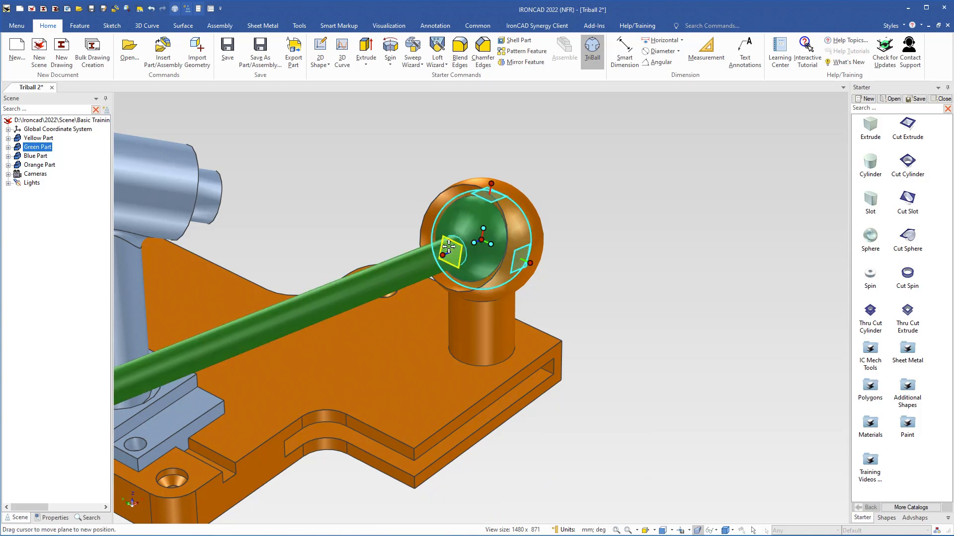
# Step: Try to orient the green rod parallel to the axis of the large blue cylinder using a TriBall orientation handle
pyautogui.keyDown('shift'); pyautogui.moveTo(413, 296); pyautogui.dragTo(649, 246, button='middle'); pyautogui.keyUp('shift')
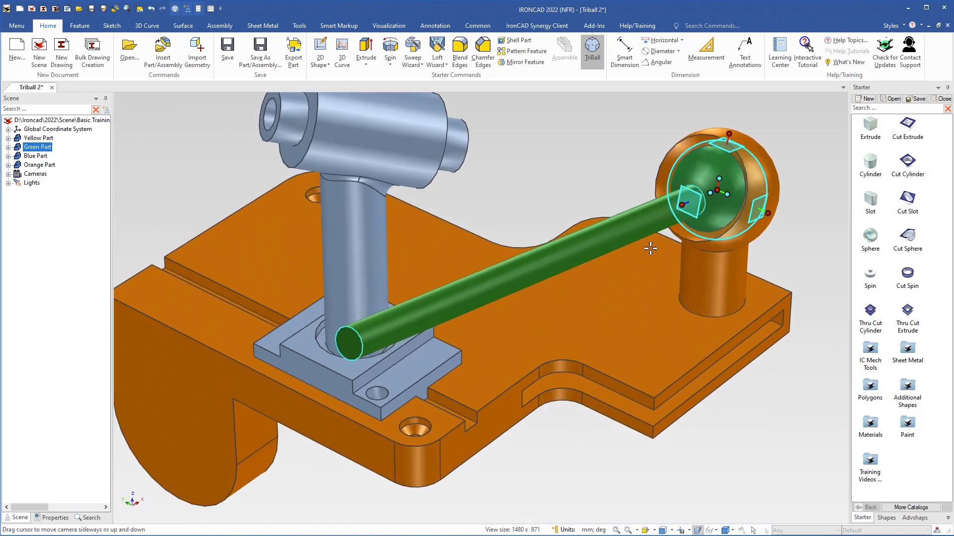
pyautogui.keyDown('shift'); pyautogui.moveTo(499, 230); pyautogui.dragTo(511, 284, button='middle'); pyautogui.keyUp('shift')
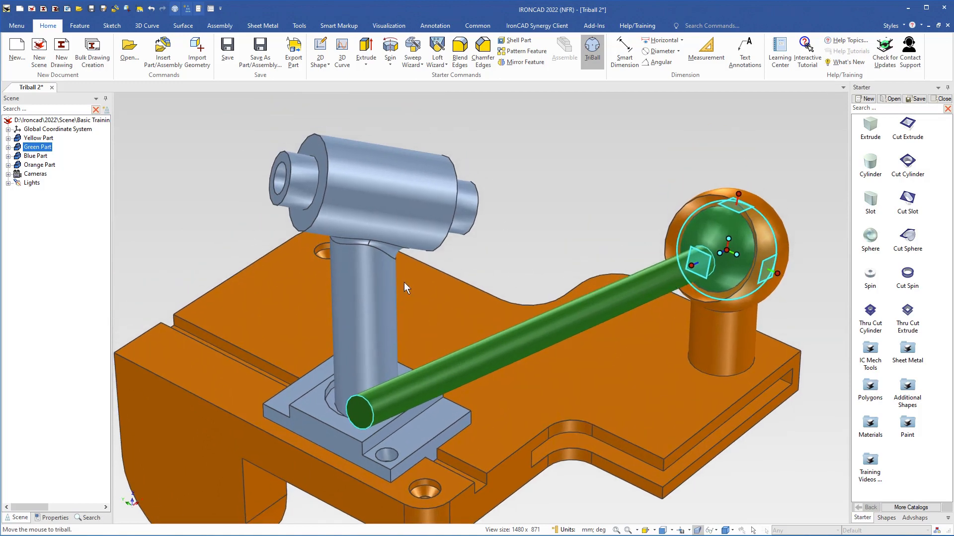
pyautogui.moveTo(370, 195)
pyautogui.mouseDown(button='middle')
pyautogui.moveTo(282, 281)
pyautogui.moveTo(493, 238)
pyautogui.moveTo(359, 191)
pyautogui.mouseUp(button='middle')
pyautogui.moveTo(701, 332); pyautogui.dragTo(688, 339, button='middle')
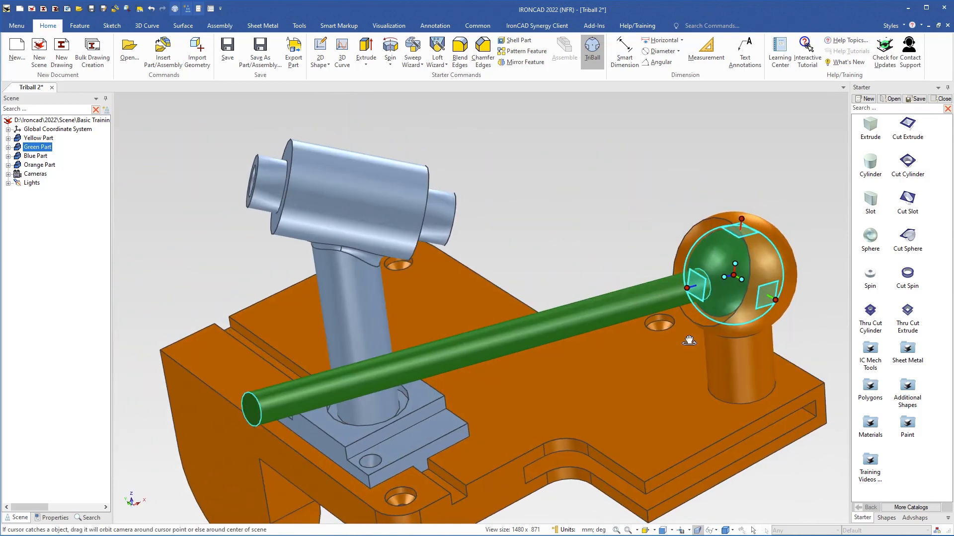
pyautogui.rightClick(728, 278)
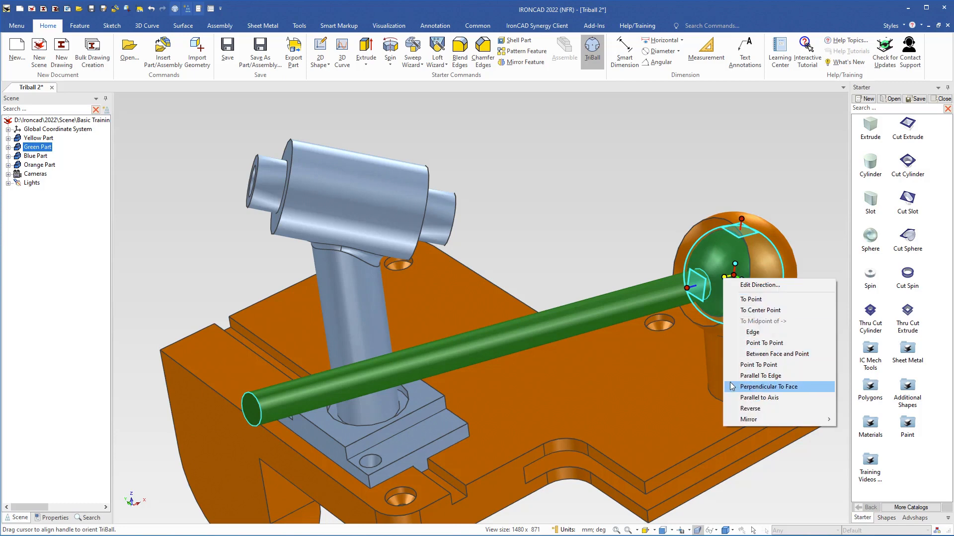
pyautogui.click(753, 398)
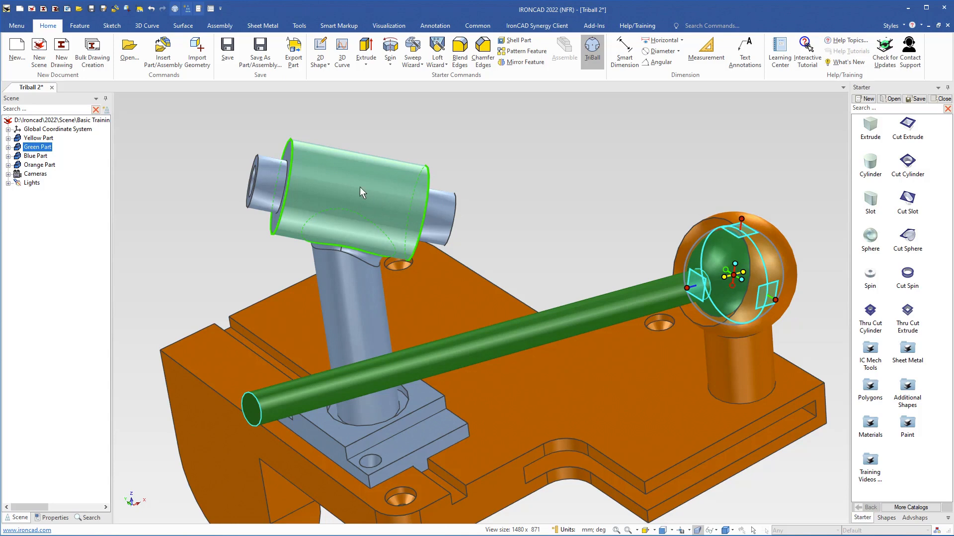
pyautogui.scroll(5, 353, 183)
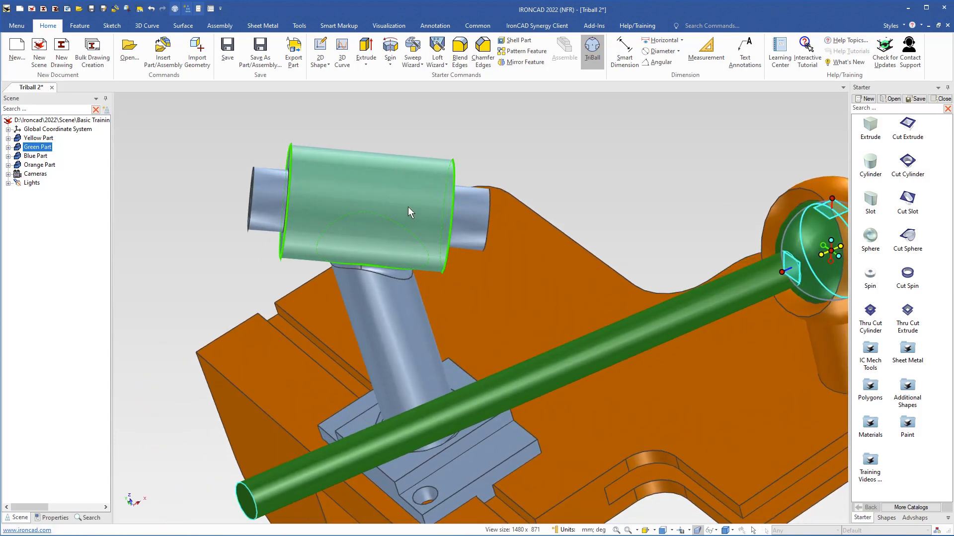
pyautogui.scroll(-3, 409, 193)
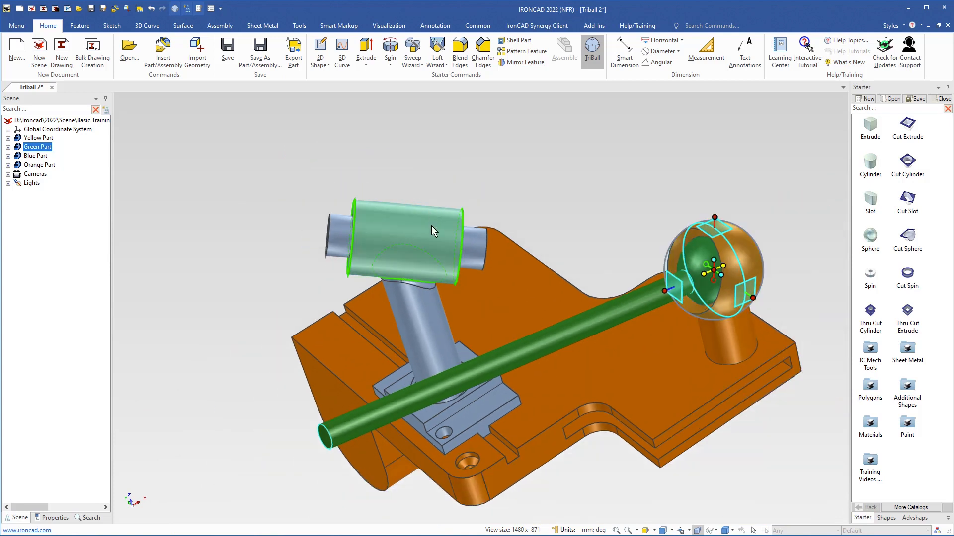
pyautogui.hotkey('ctrl', 'z')
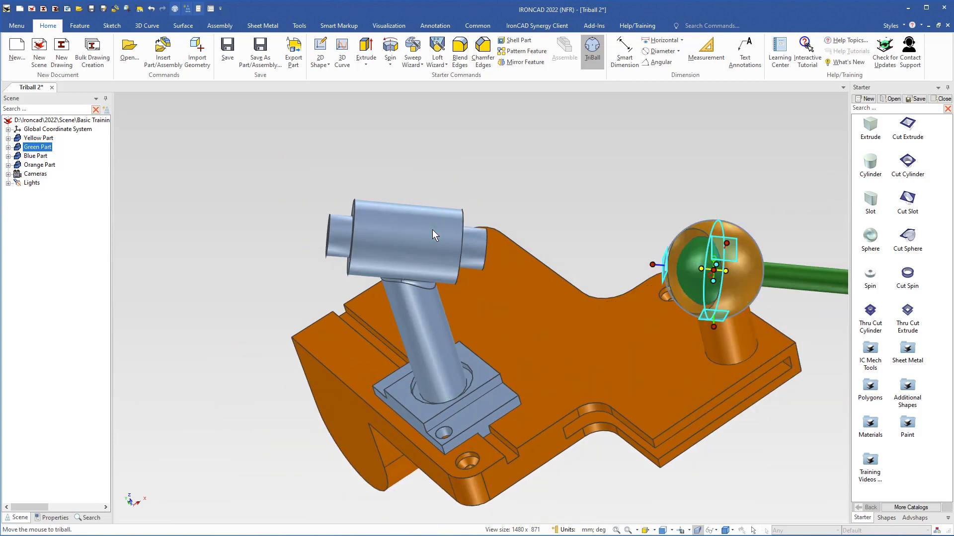
pyautogui.click(151, 9)
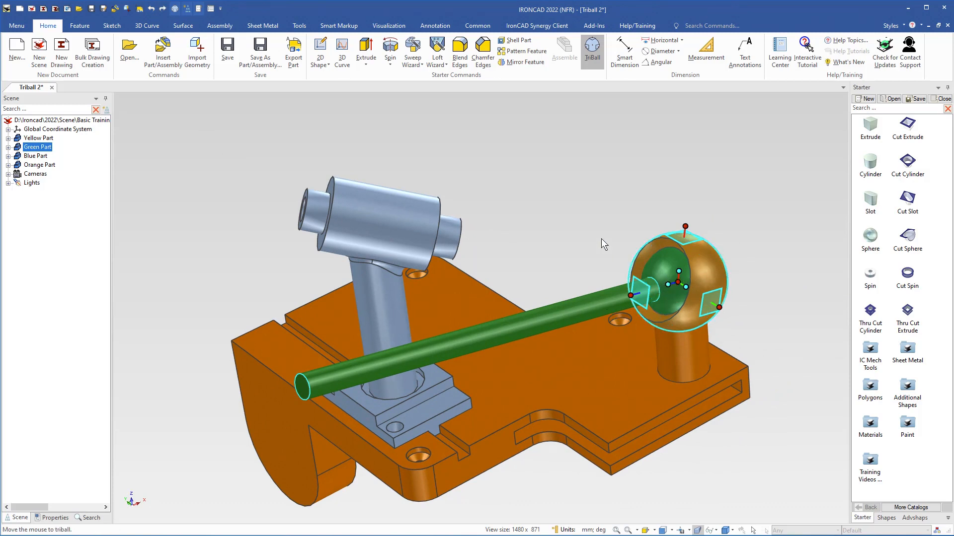
# Step: Apply Parallel to Axis from the green part's TriBall handle to the blue cylinder, and undo that alignment
pyautogui.rightClick(674, 287)
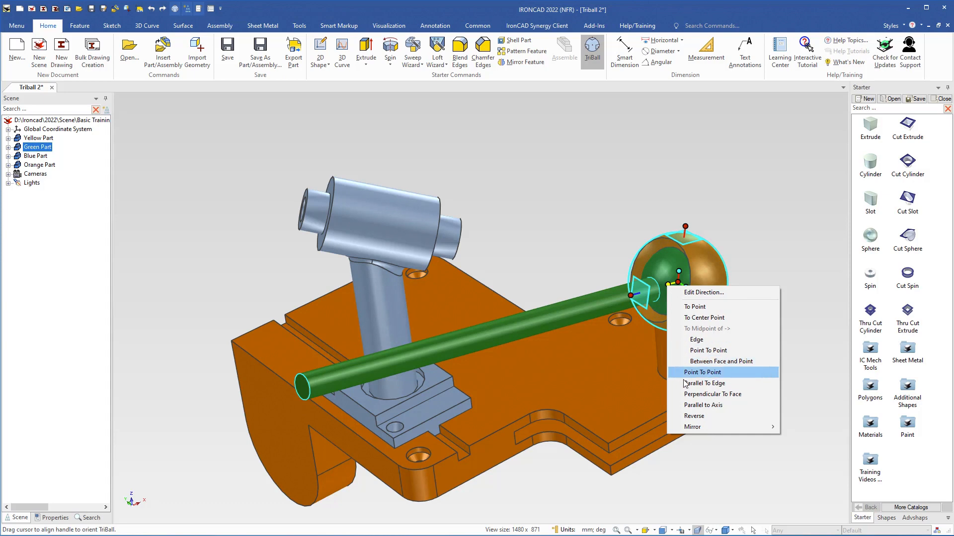
pyautogui.click(695, 406)
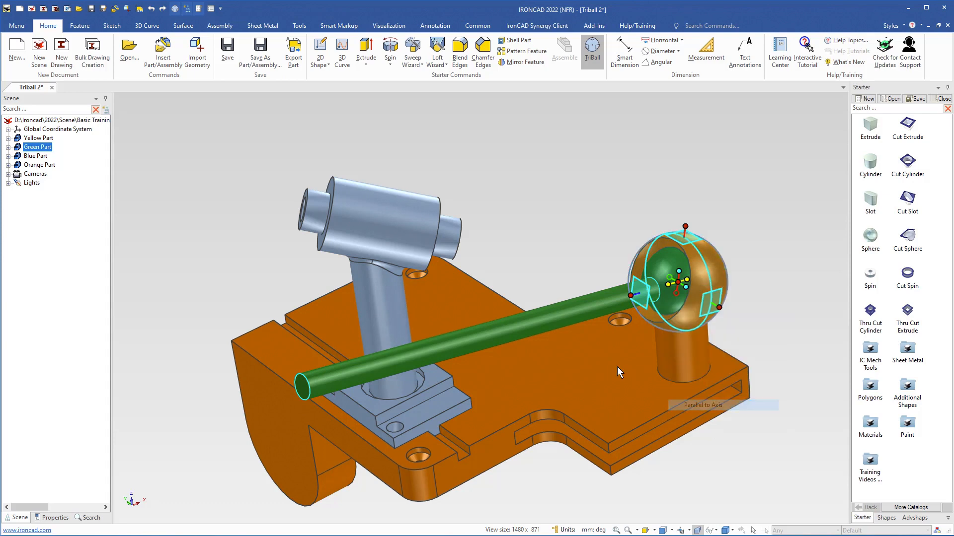
pyautogui.click(346, 208)
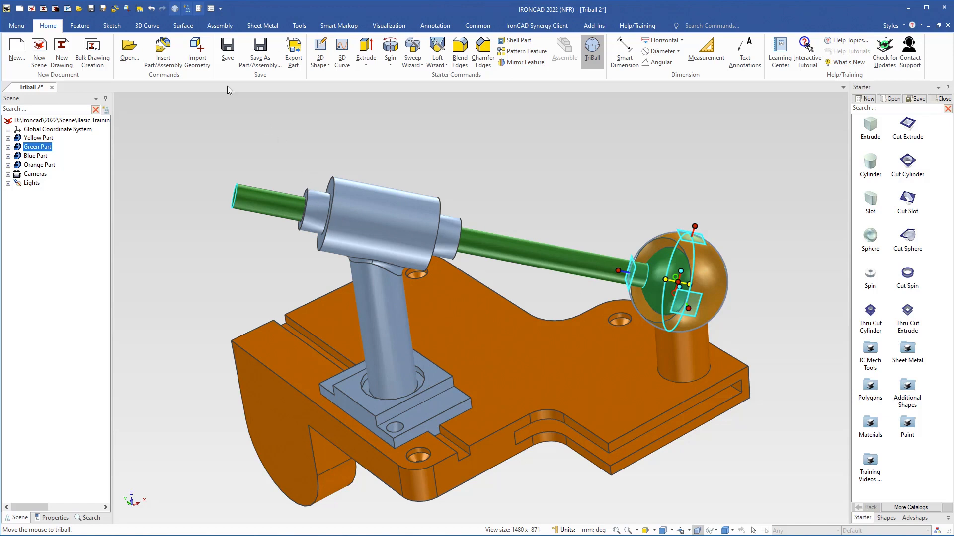
pyautogui.click(152, 9)
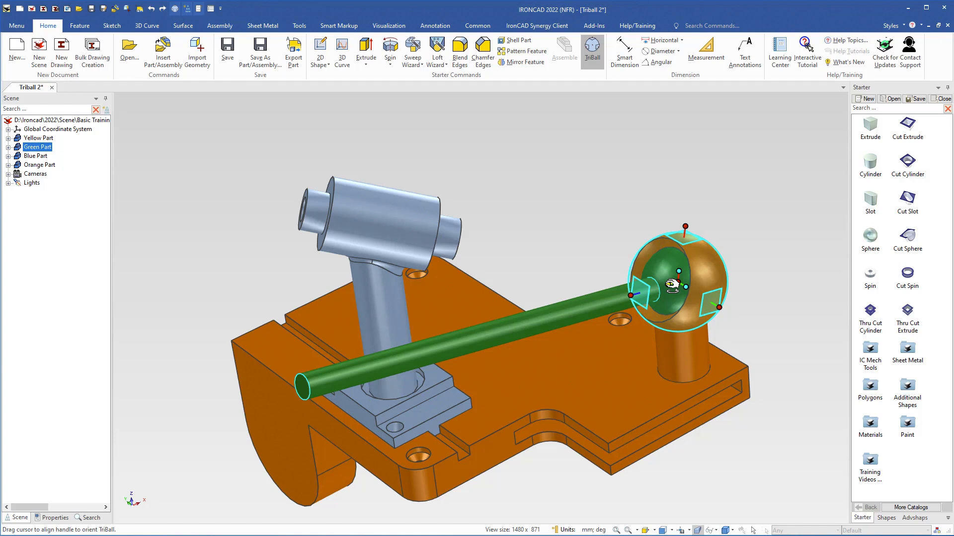
# Step: Align the green rod through the blue cylinder by snapping its TriBall orientation handle directly onto the cylinder's face, and close the TriBall
pyautogui.moveTo(672, 285); pyautogui.dragTo(306, 200)
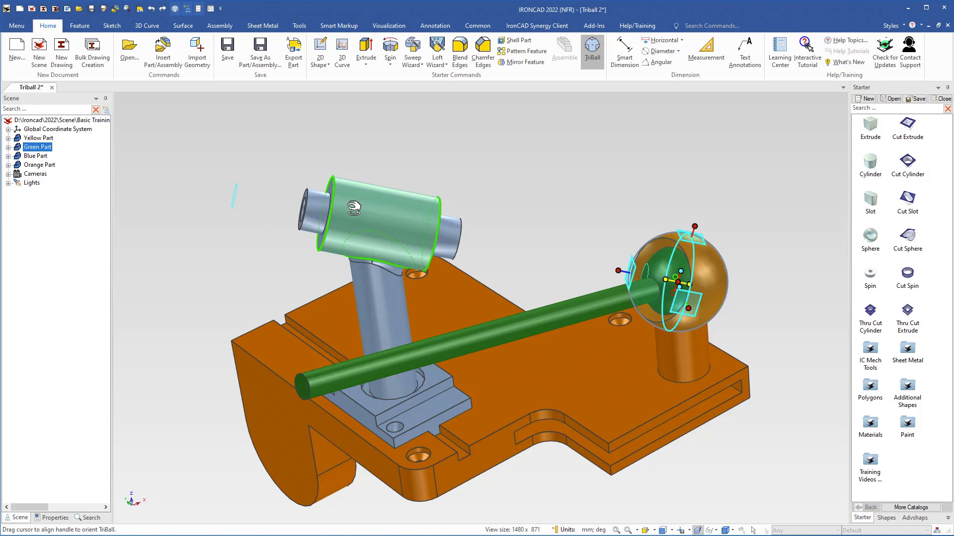
pyautogui.click(353, 207)
pyautogui.moveTo(347, 233); pyautogui.dragTo(373, 232, button='middle')
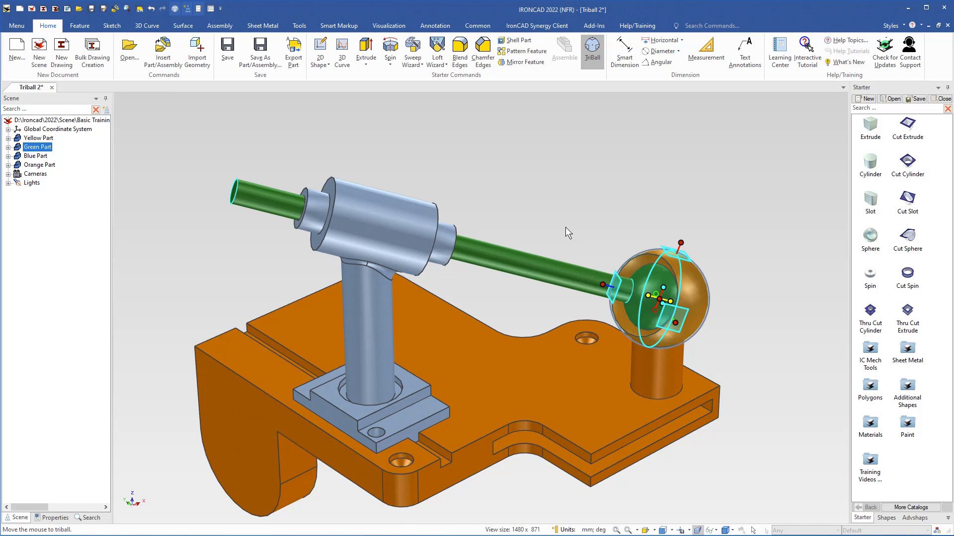
pyautogui.click(565, 227)
# Step: Select the yellow disc below the orange bracket and activate the TriBall on it
pyautogui.keyDown('shift'); pyautogui.moveTo(463, 365); pyautogui.dragTo(536, 235, button='middle'); pyautogui.keyUp('shift')
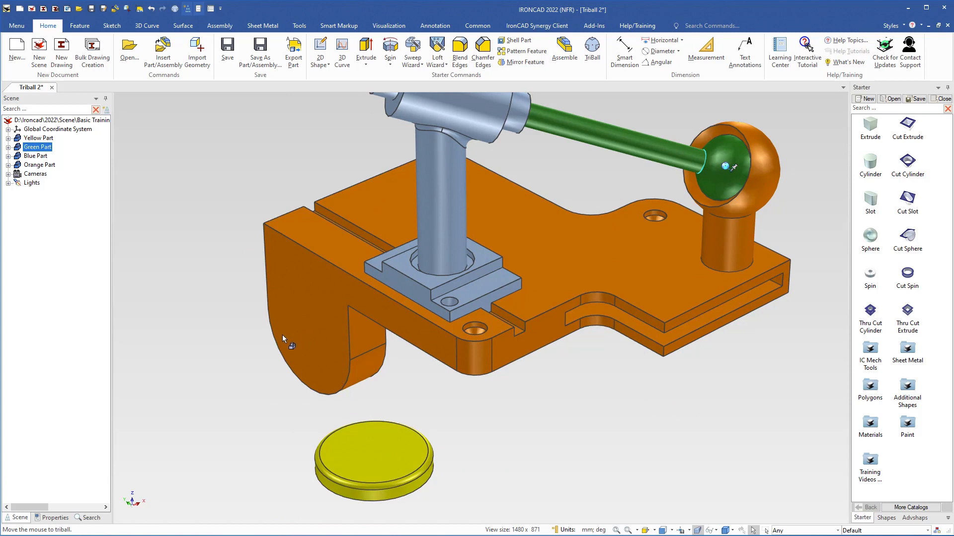
pyautogui.click(381, 452)
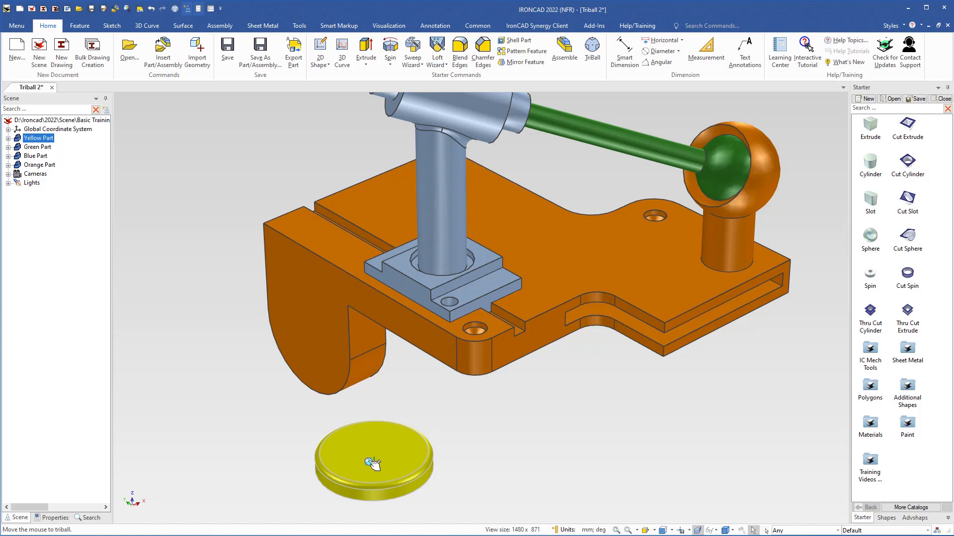
pyautogui.press('F10')
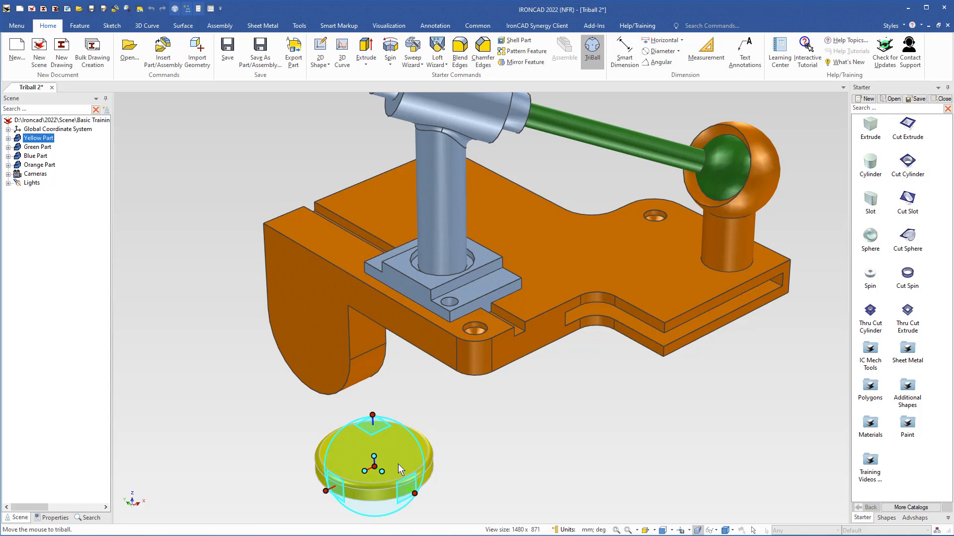
pyautogui.moveTo(374, 468); pyautogui.dragTo(416, 366, button='middle')
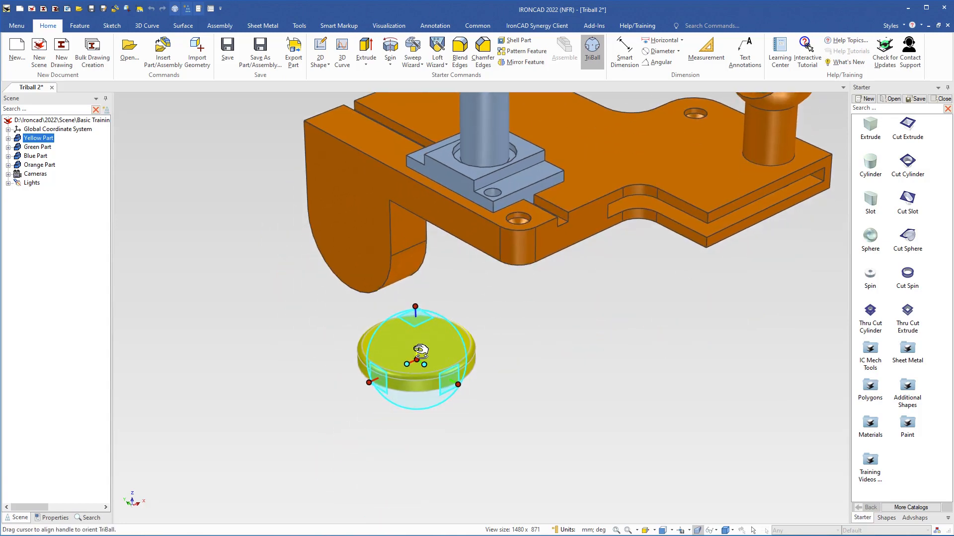
# Step: Orient the yellow disc with Perpendicular To Face against the orange bracket's flat side face, and undo the rotation
pyautogui.rightClick(418, 349)
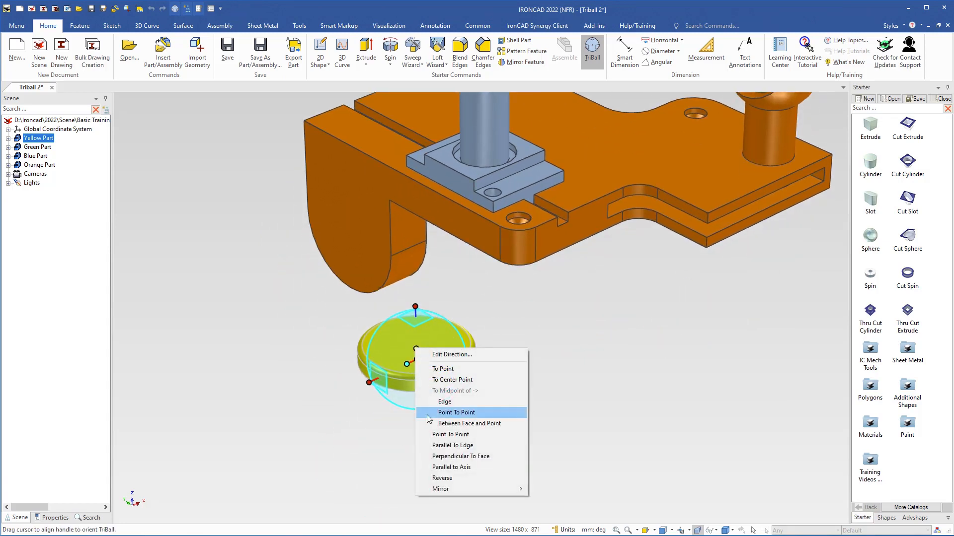
pyautogui.click(443, 457)
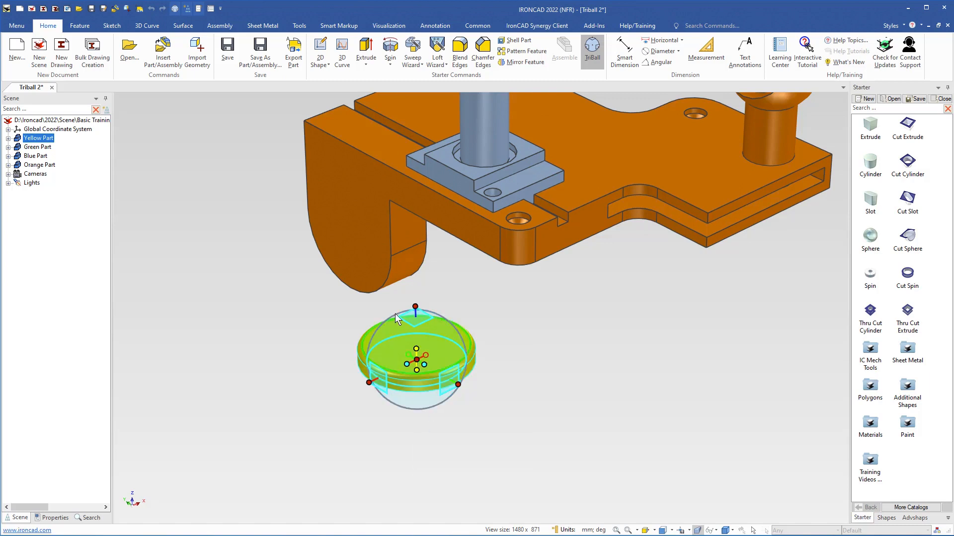
pyautogui.click(349, 252)
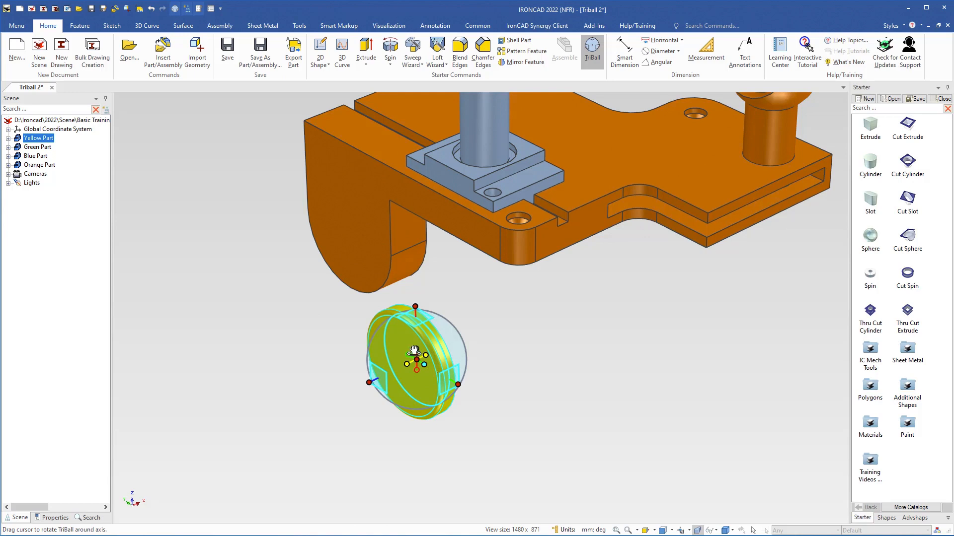
pyautogui.click(152, 9)
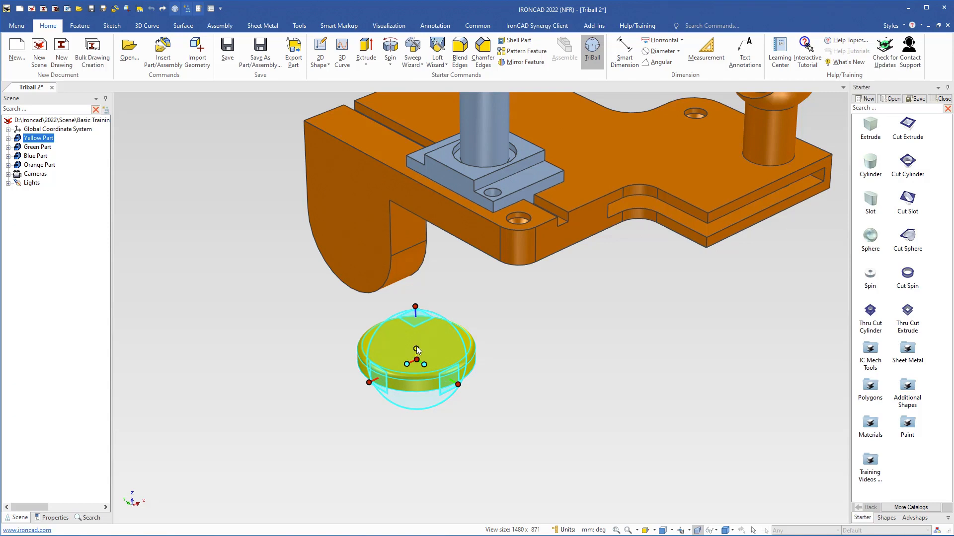
# Step: Rotate the yellow disc perpendicular to the orange bracket's side face by snapping its TriBall orientation handle directly onto that face
pyautogui.moveTo(396, 310); pyautogui.dragTo(357, 248)
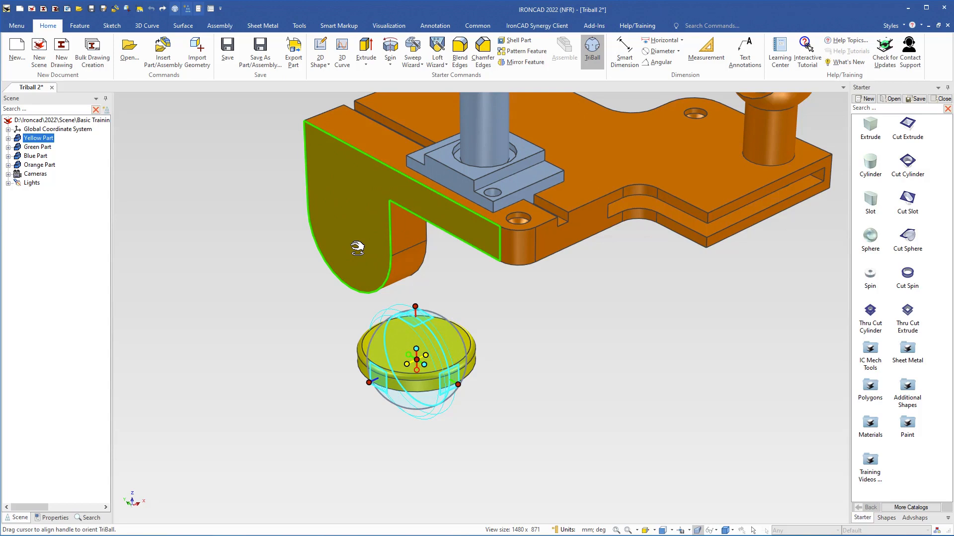
pyautogui.moveTo(357, 248); pyautogui.dragTo(358, 245)
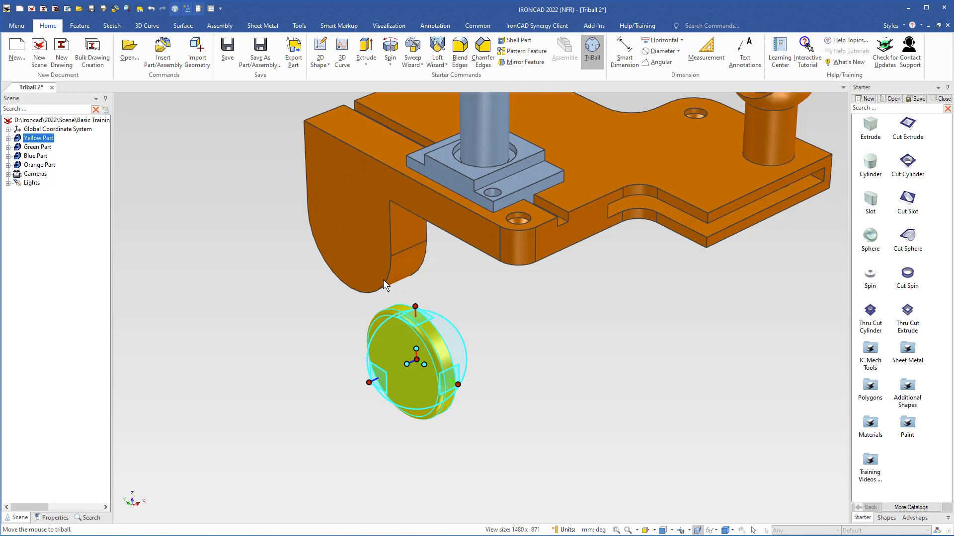
# Step: Try moving the yellow disc to the center point of the orange bracket's rounded end, and undo the move
pyautogui.rightClick(421, 360)
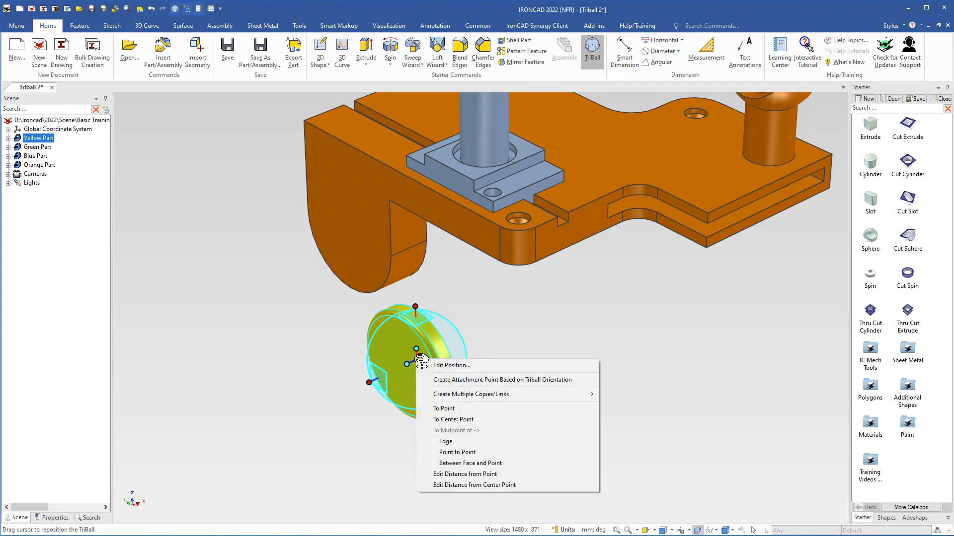
pyautogui.click(451, 422)
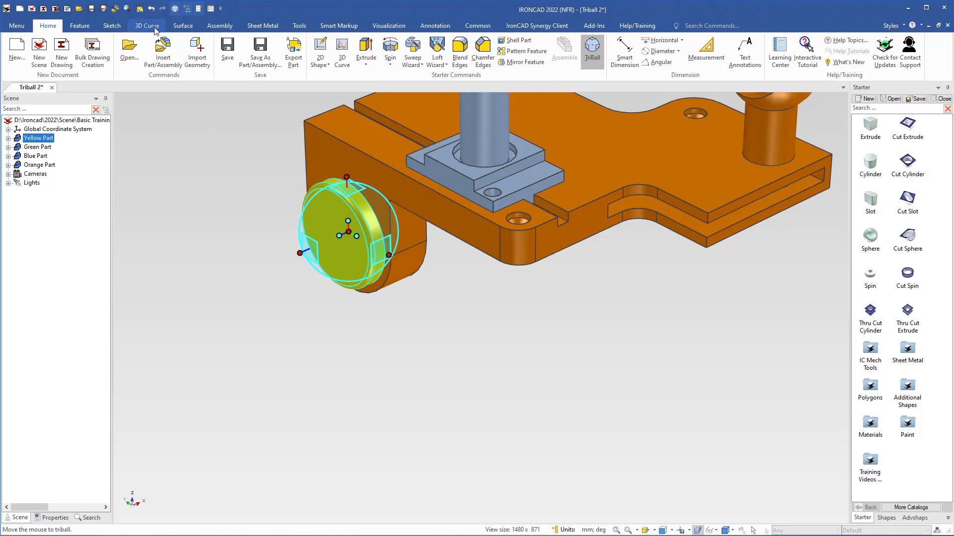
pyautogui.click(152, 9)
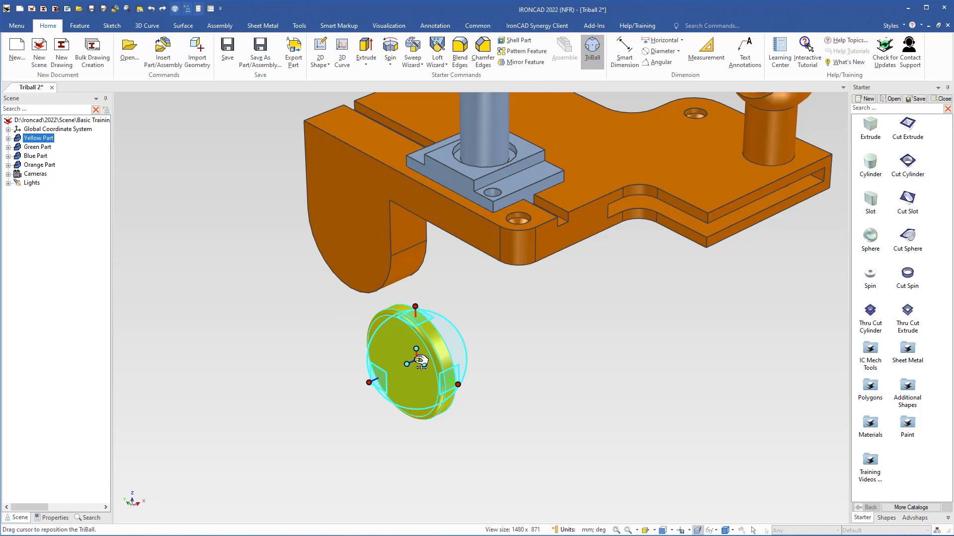
# Step: Move the yellow disc onto the orange bracket by snapping its TriBall center to the center of the bracket's rounded end
pyautogui.moveTo(420, 361); pyautogui.dragTo(385, 290)
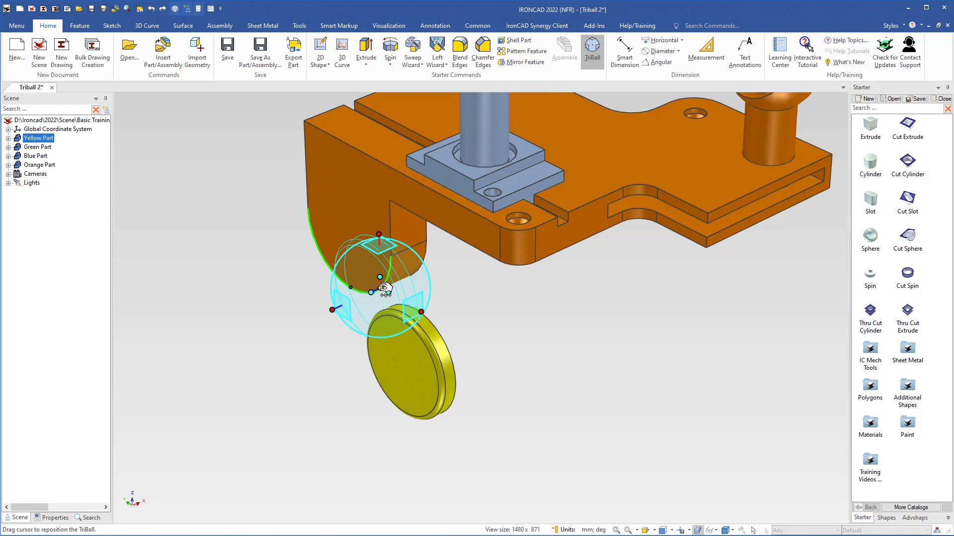
pyautogui.moveTo(385, 289); pyautogui.dragTo(385, 289)
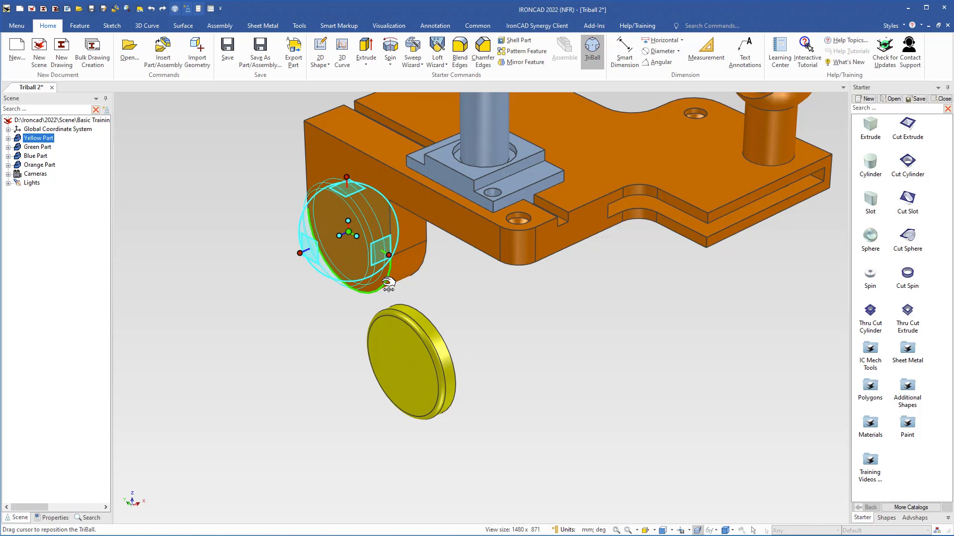
pyautogui.click(388, 284)
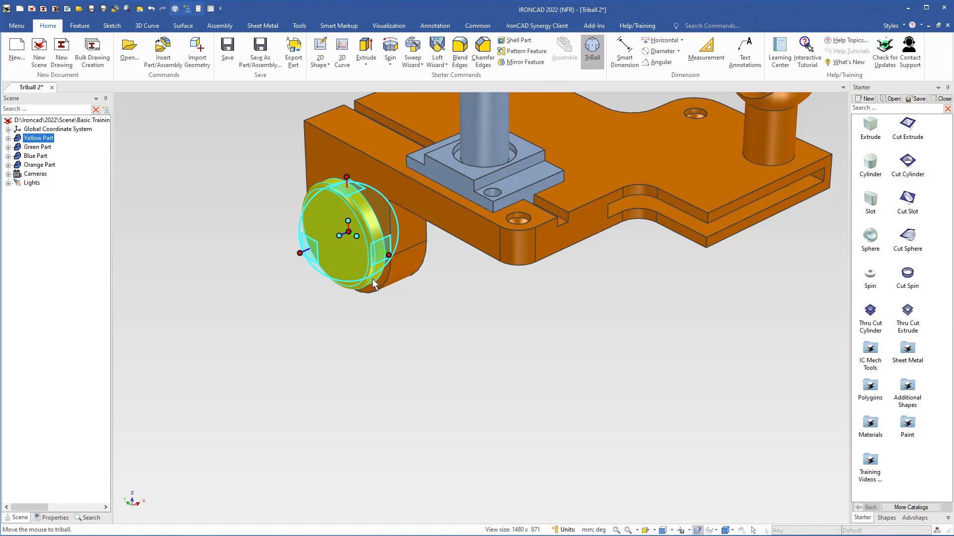
pyautogui.press('F10')
# Step: Place a Cut Cylinder at the center of the yellow disc's front face and set its diameter to 15 mm
pyautogui.scroll(-3, 334, 247)
pyautogui.scroll(5, 360, 252)
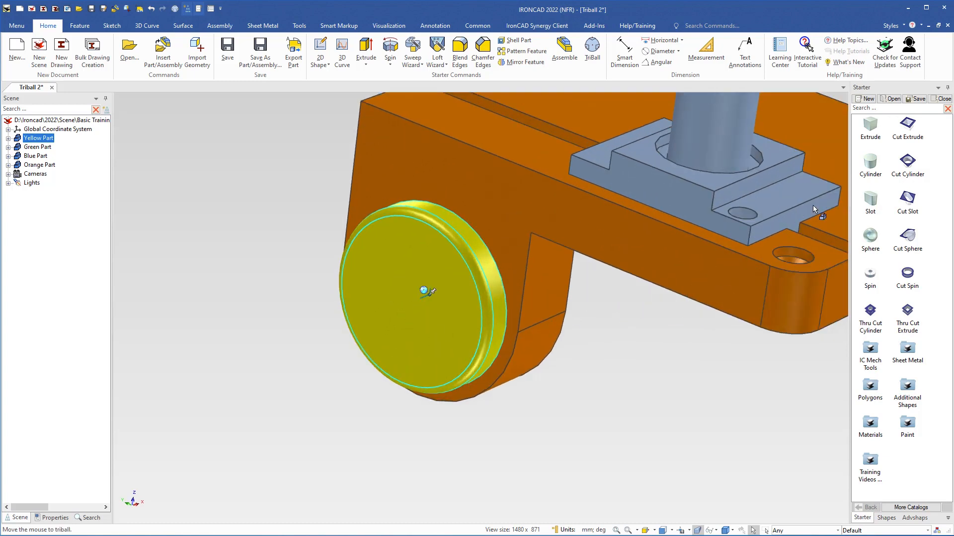
pyautogui.moveTo(907, 163); pyautogui.dragTo(410, 305)
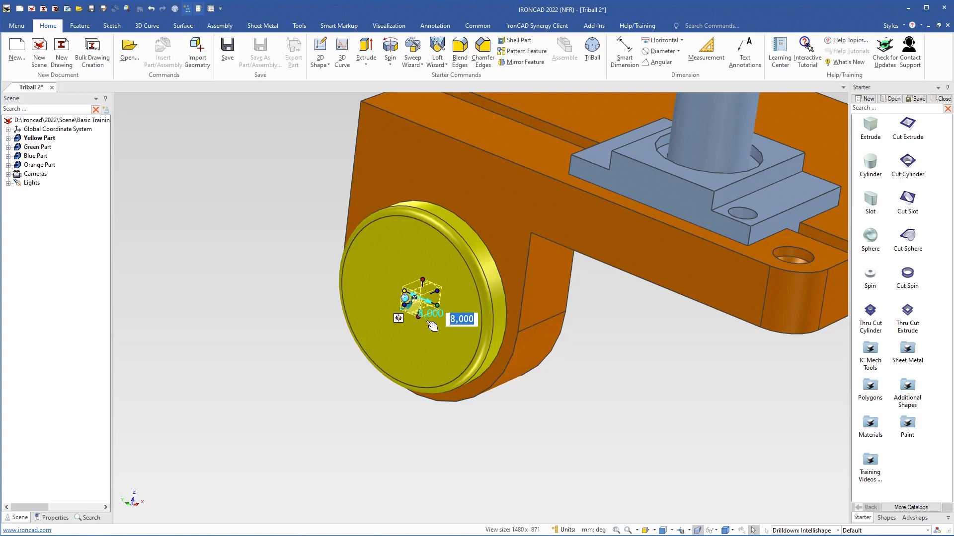
pyautogui.write('15')
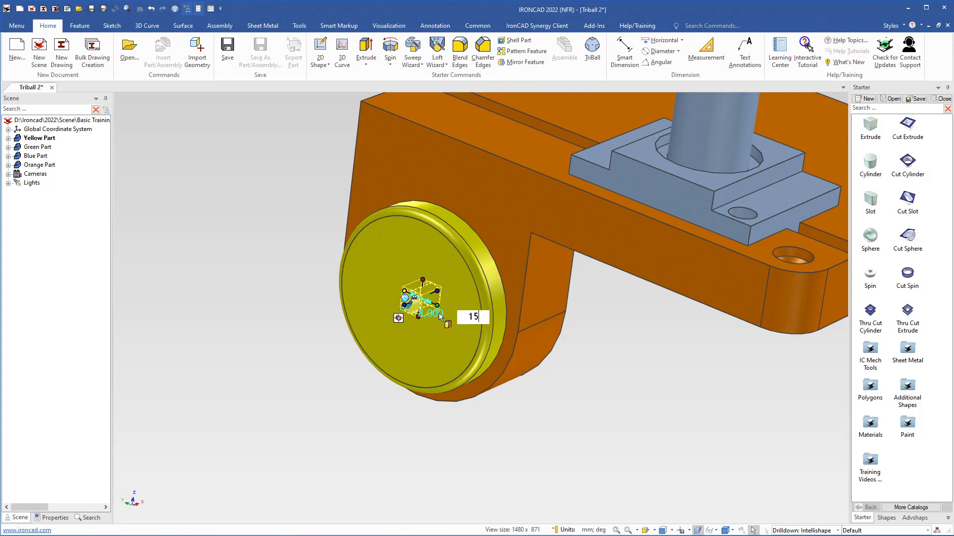
pyautogui.press('Return')
pyautogui.scroll(3, 439, 282)
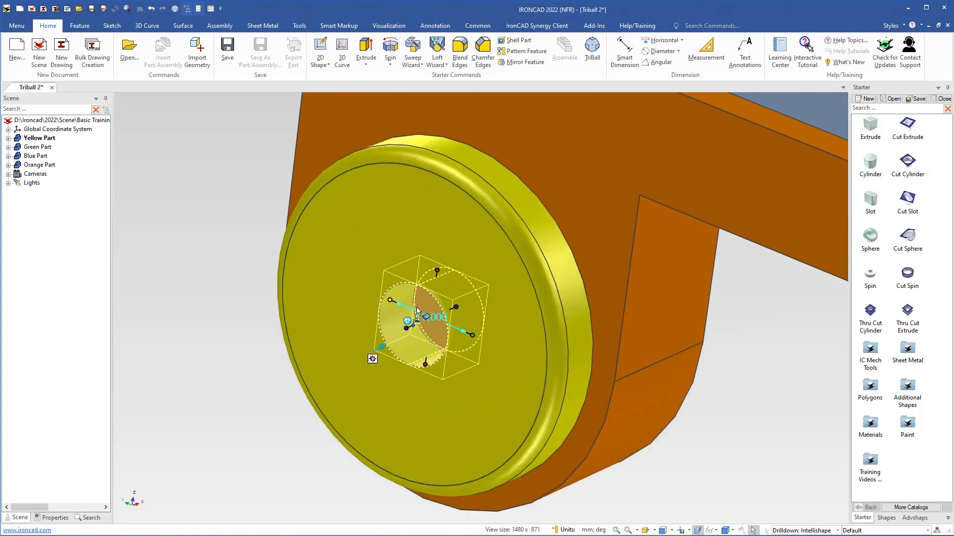
# Step: Move the cut cylinder 20 mm up from the yellow disc's center along the TriBall's vertical axis
pyautogui.press('F10')
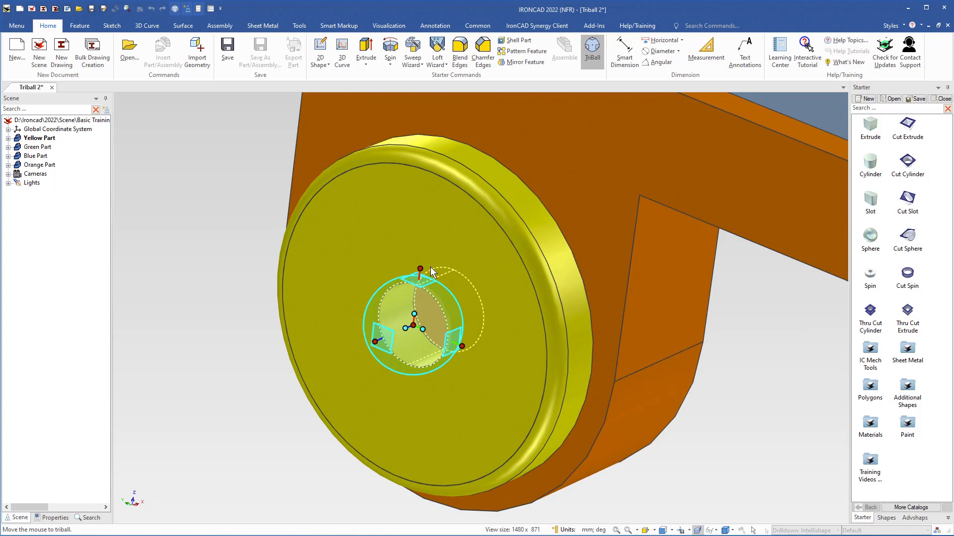
pyautogui.moveTo(427, 269); pyautogui.dragTo(433, 164)
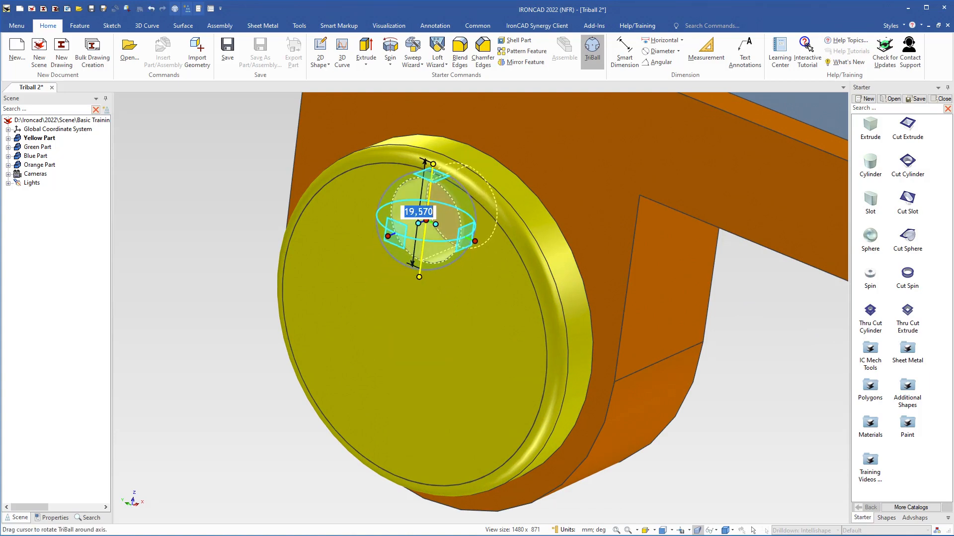
pyautogui.write('20')
pyautogui.press('Return')
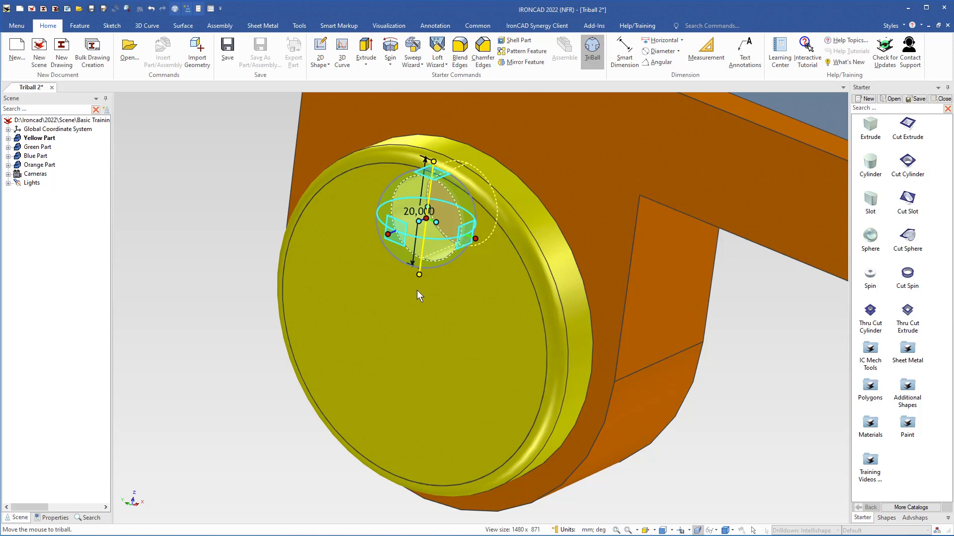
# Step: Reposition only the detached TriBall to the yellow disc's center point, leaving the hole in place
pyautogui.click(357, 253)
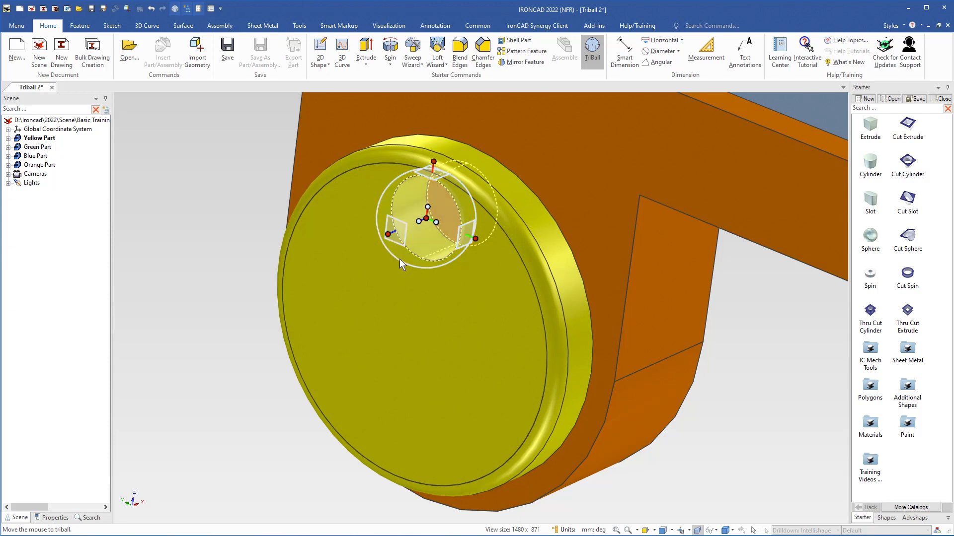
pyautogui.rightClick(429, 219)
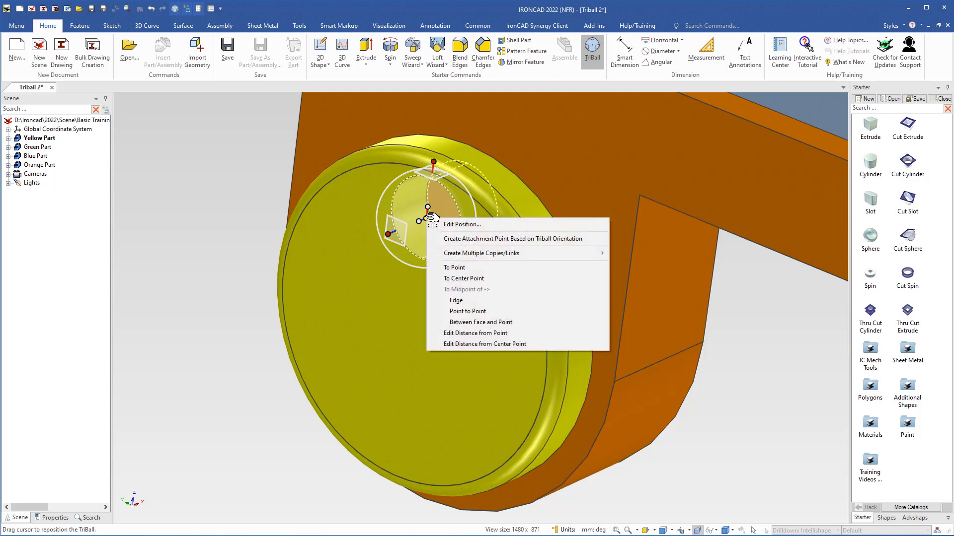
pyautogui.click(466, 278)
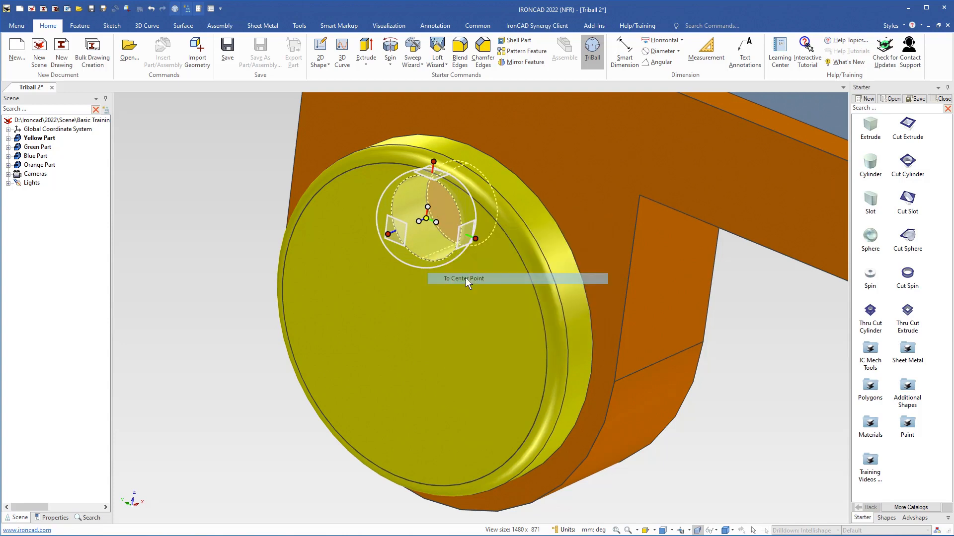
pyautogui.click(540, 315)
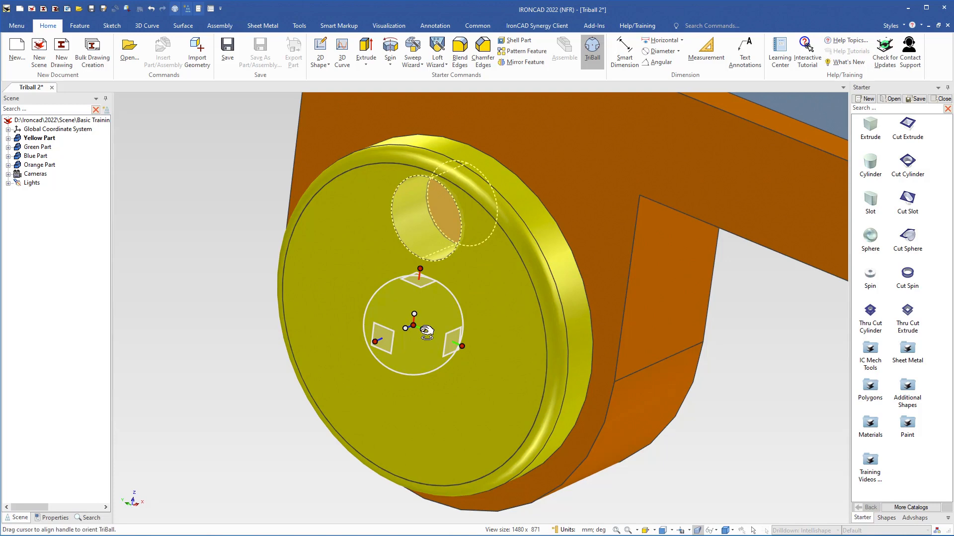
# Step: Create 5 linked copies of the hole around the yellow disc's central axis at an angle of 360/6
pyautogui.moveTo(427, 332); pyautogui.dragTo(379, 343)
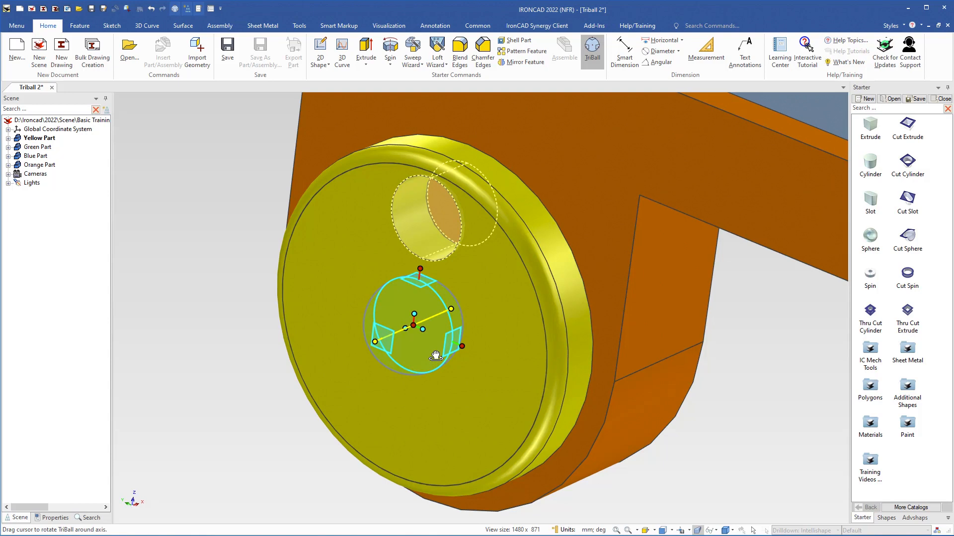
pyautogui.moveTo(435, 355); pyautogui.dragTo(431, 312)
pyautogui.moveTo(432, 312); pyautogui.dragTo(432, 312, button='right')
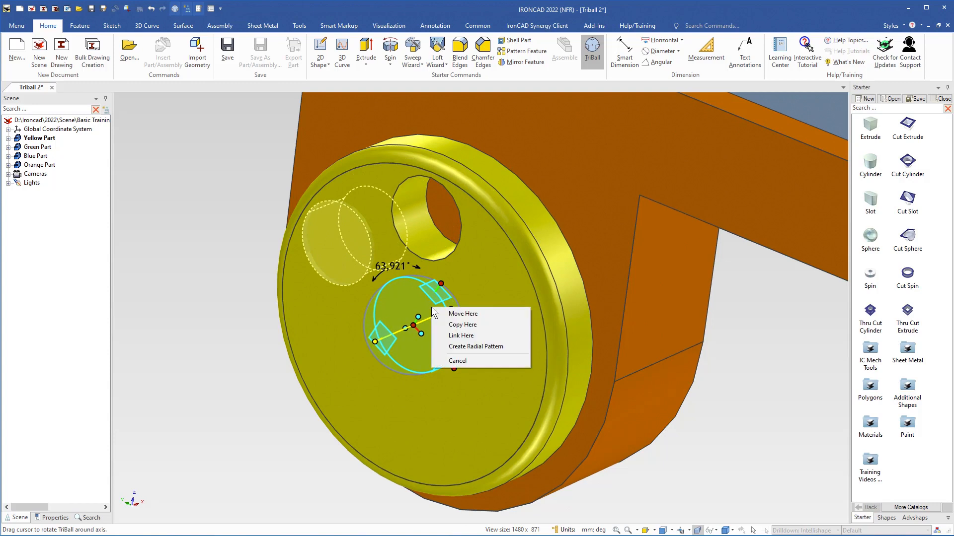
pyautogui.click(461, 336)
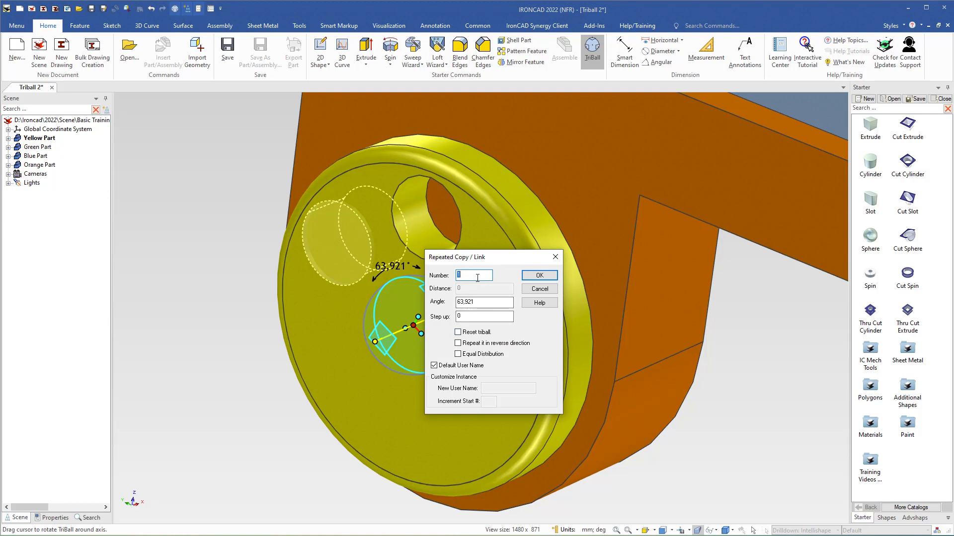
pyautogui.write('5')
pyautogui.doubleClick(490, 301)
pyautogui.write('360/6')
pyautogui.click(539, 277)
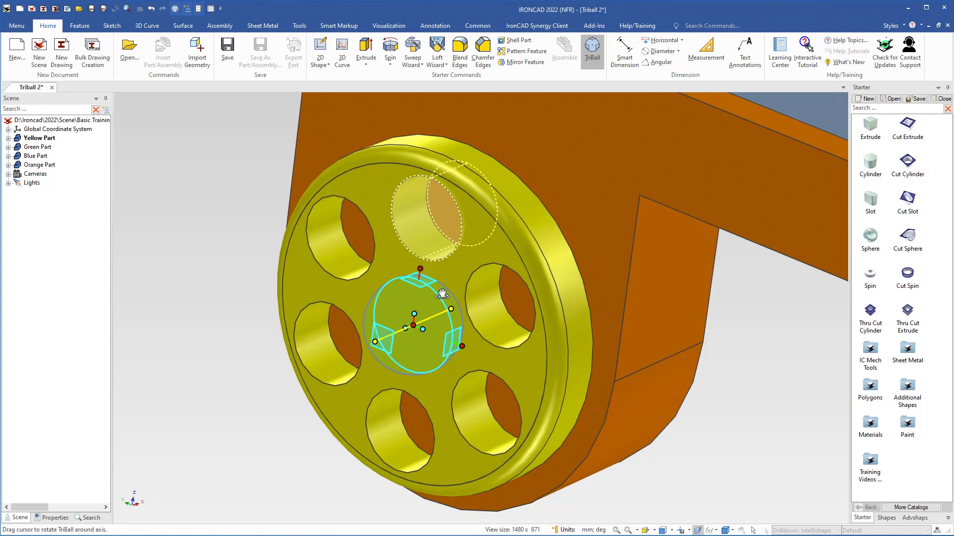
pyautogui.press('F10')
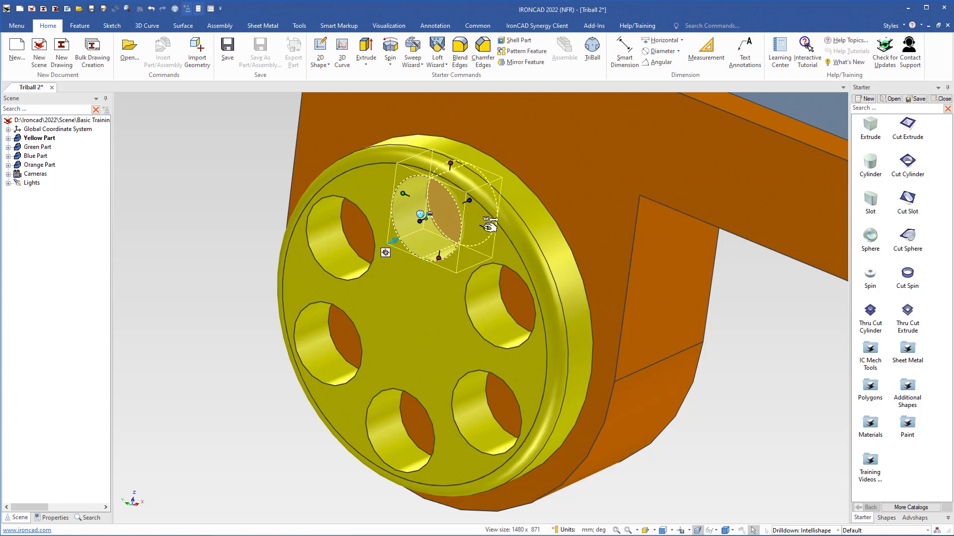
# Step: Resize the original hole to a diameter of about 8 mm, and set it back to 15 mm
pyautogui.moveTo(489, 227)
pyautogui.moveTo(490, 227); pyautogui.dragTo(467, 222)
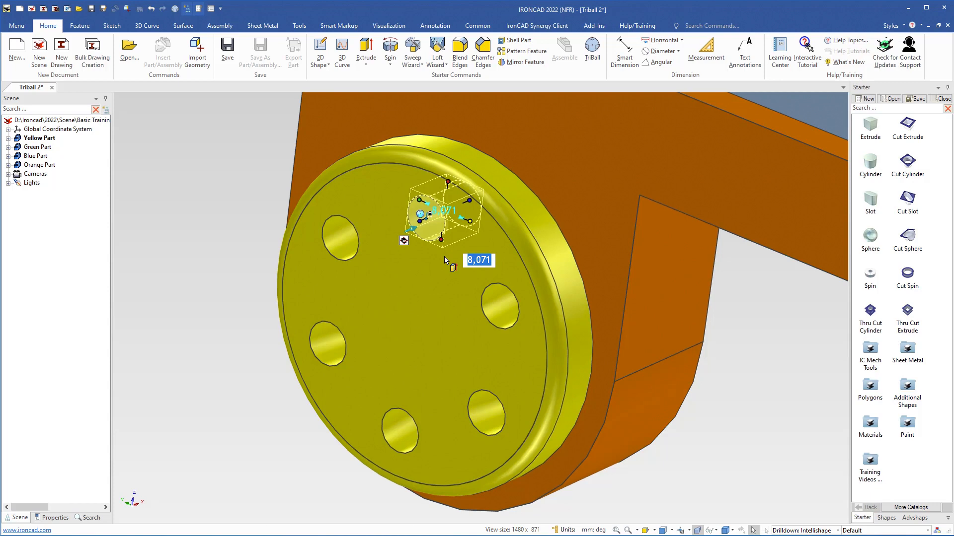
pyautogui.write('15')
pyautogui.press('Return')
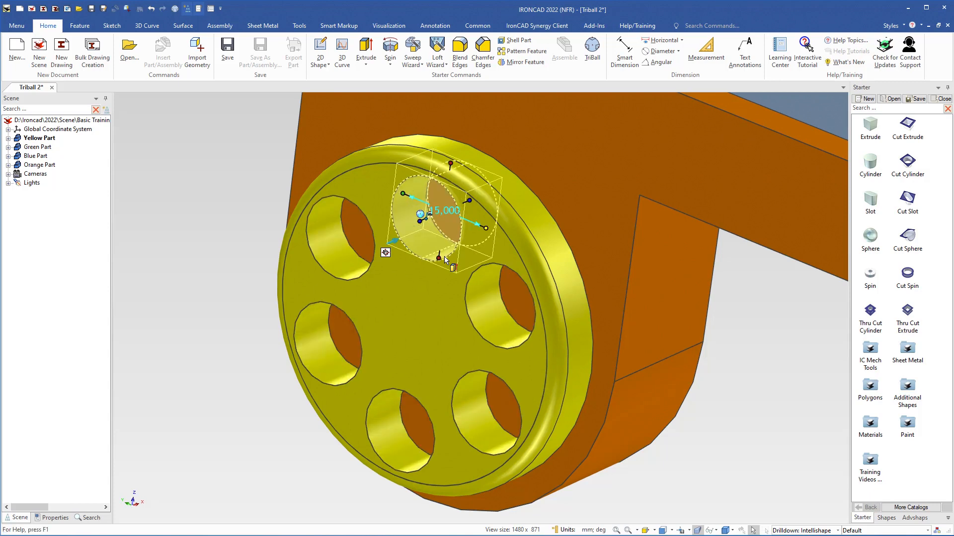
# Step: Select the small hole feature at the corner of the blue part's lower ledge and activate the TriBall on it
pyautogui.click(249, 180)
pyautogui.keyDown('shift'); pyautogui.moveTo(545, 169); pyautogui.dragTo(187, 317, button='middle'); pyautogui.keyUp('shift')
pyautogui.scroll(-3, 525, 268)
pyautogui.moveTo(536, 248); pyautogui.dragTo(451, 229, button='middle')
pyautogui.keyDown('shift'); pyautogui.moveTo(451, 229); pyautogui.dragTo(360, 195, button='middle'); pyautogui.keyUp('shift')
pyautogui.moveTo(439, 315); pyautogui.dragTo(471, 320, button='middle')
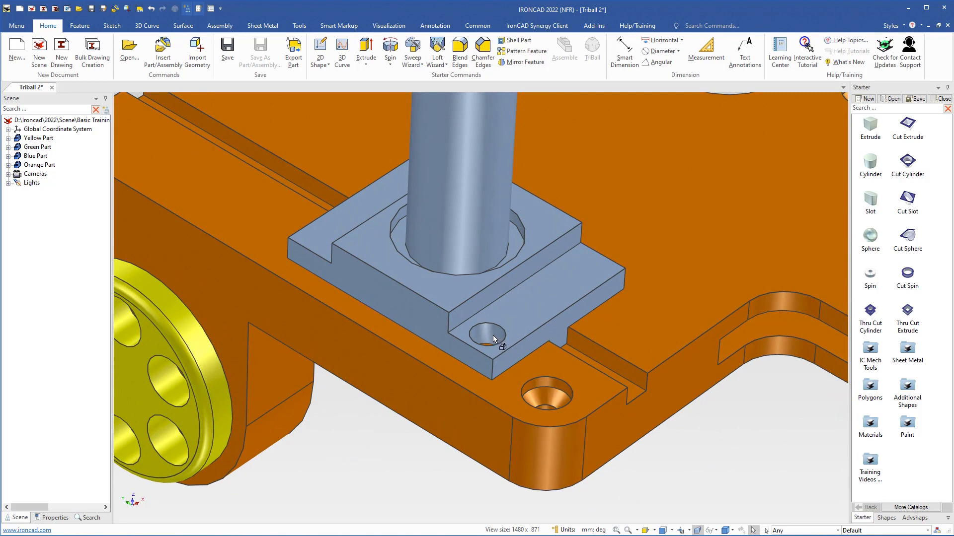
pyautogui.click(488, 333)
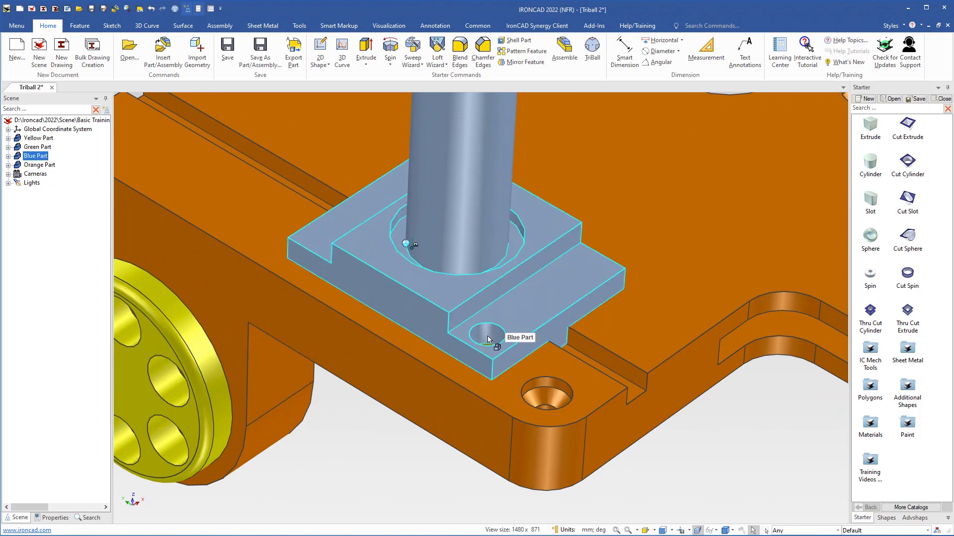
pyautogui.click(487, 332)
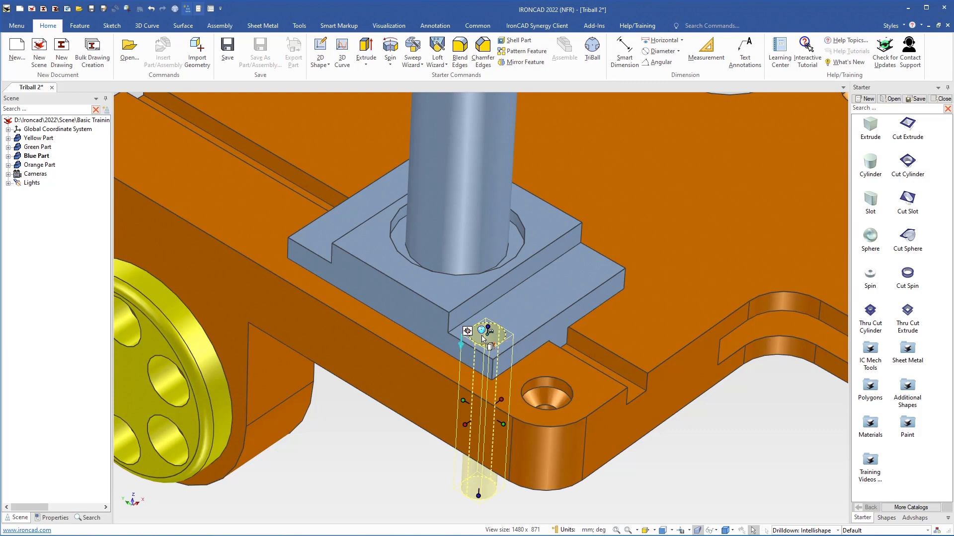
pyautogui.press('F10')
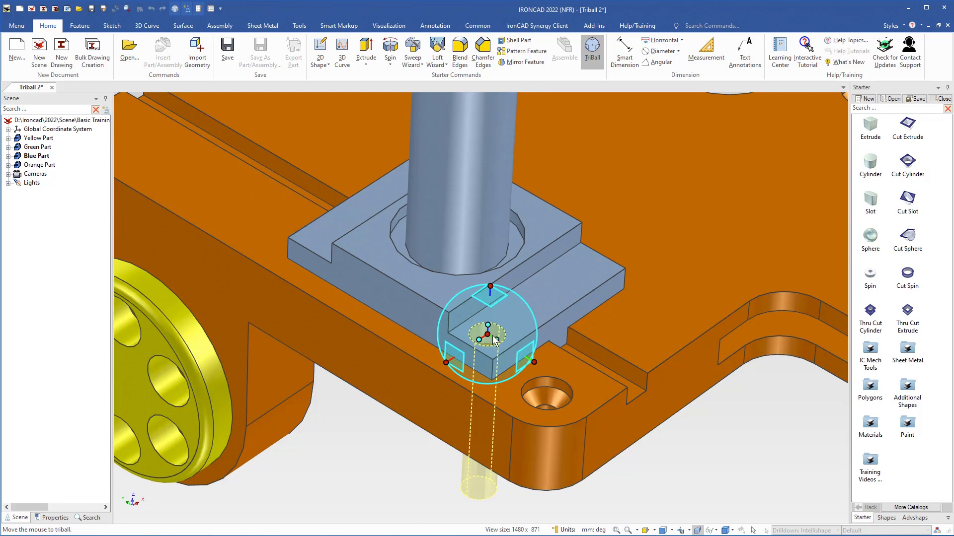
# Step: Reposition only the detached TriBall to the center point of the blue part's large circular recess and reattach it
pyautogui.press('space')
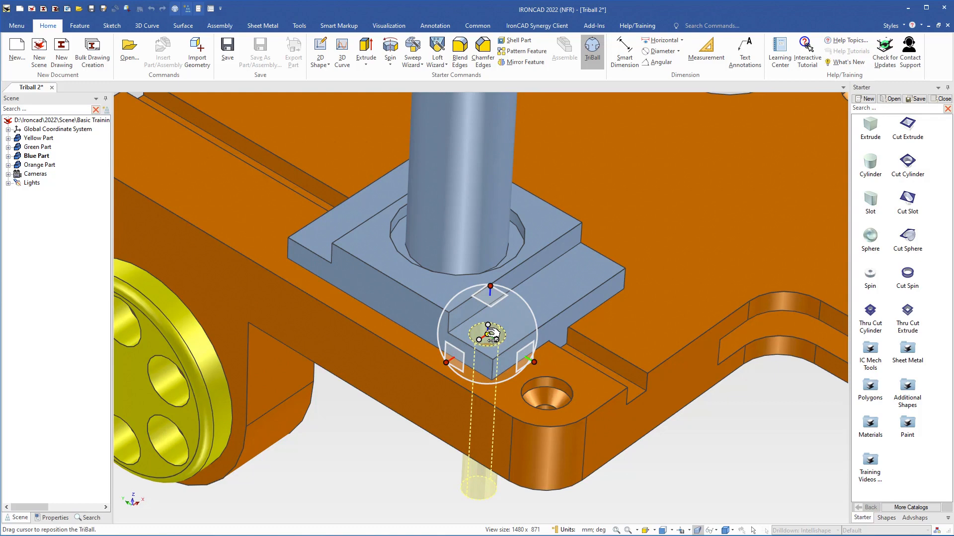
pyautogui.rightClick(492, 337)
pyautogui.click(518, 395)
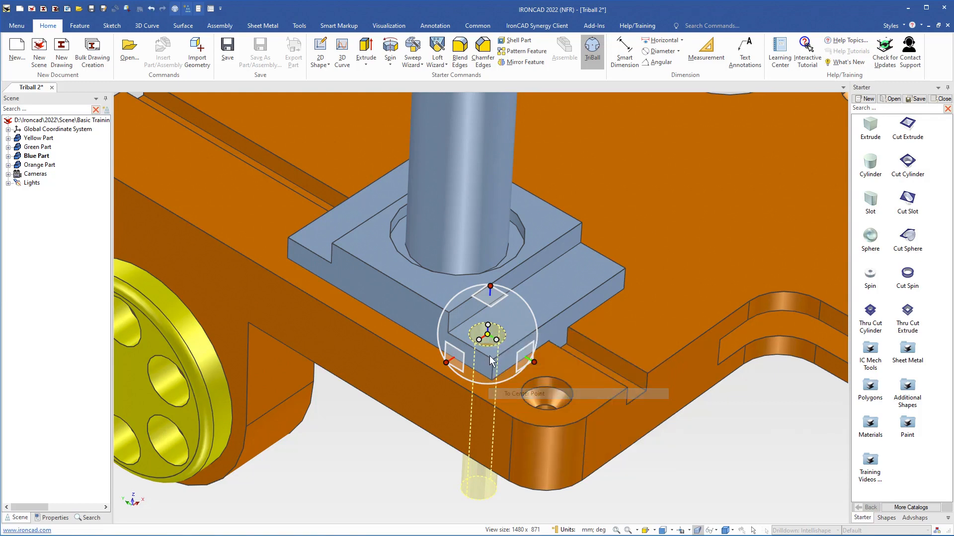
pyautogui.click(442, 276)
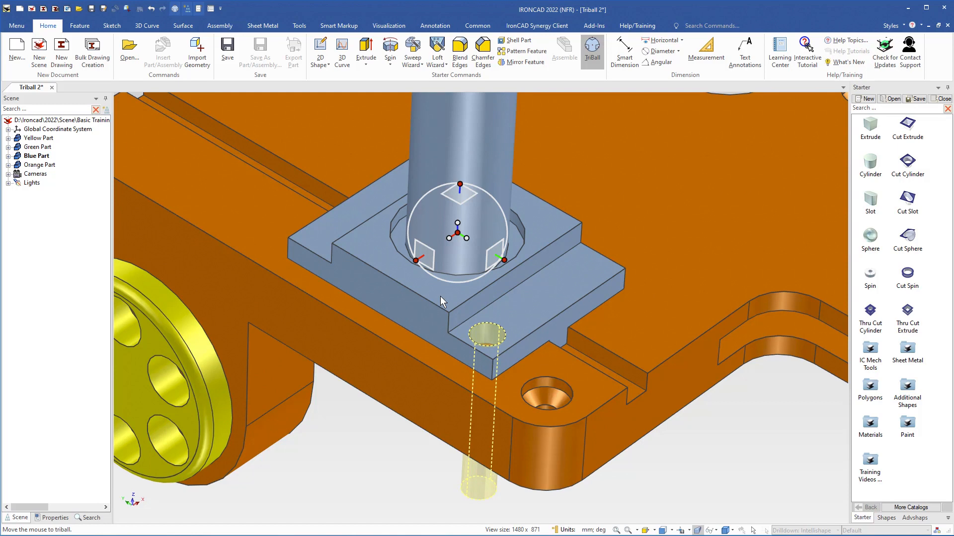
pyautogui.press('space')
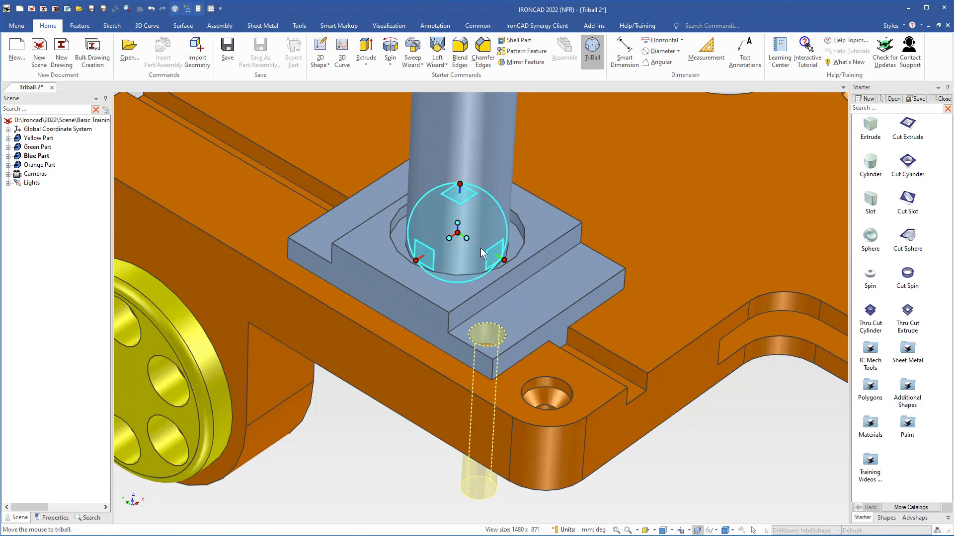
# Step: Mirror a duplicate of the small hole across the recess center to the other end of the same ledge
pyautogui.rightClick(452, 240)
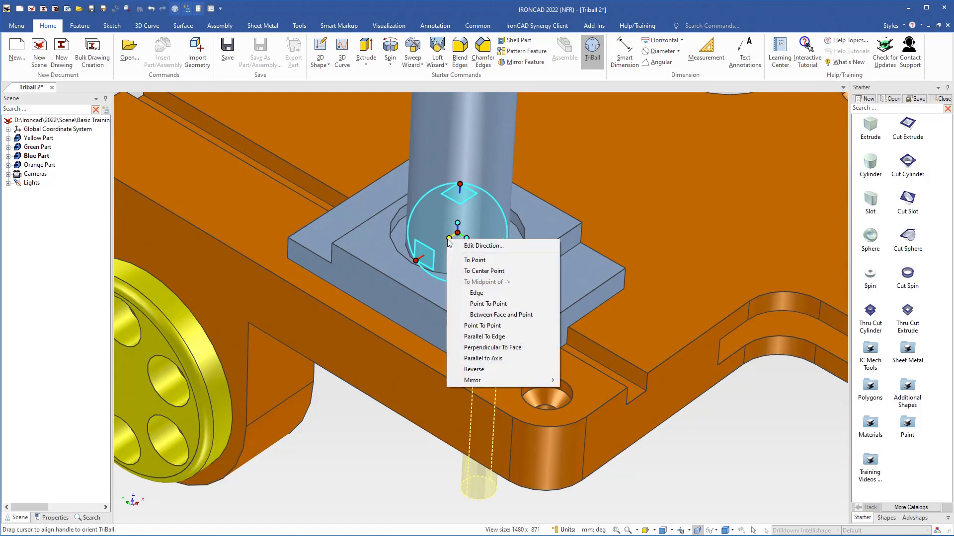
pyautogui.moveTo(472, 380)
pyautogui.click(582, 392)
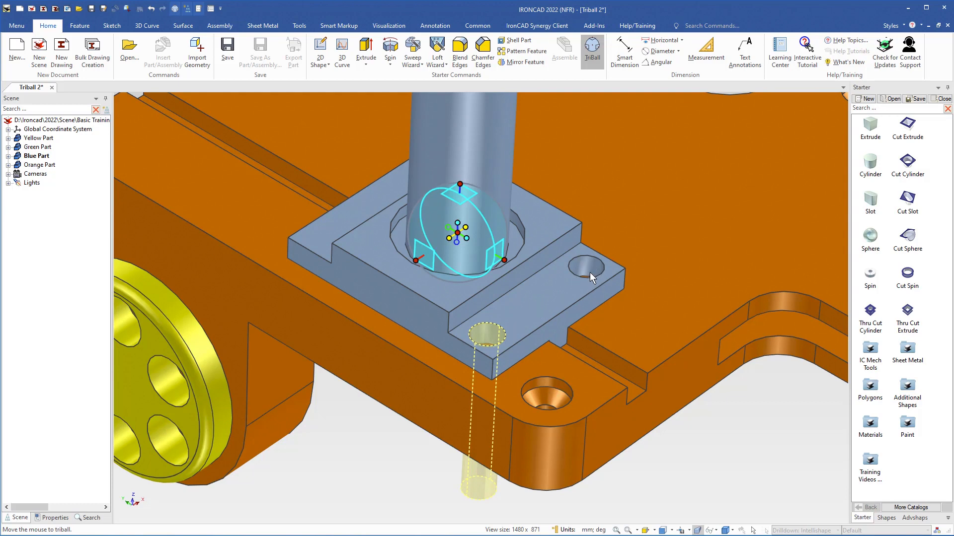
pyautogui.press('F10')
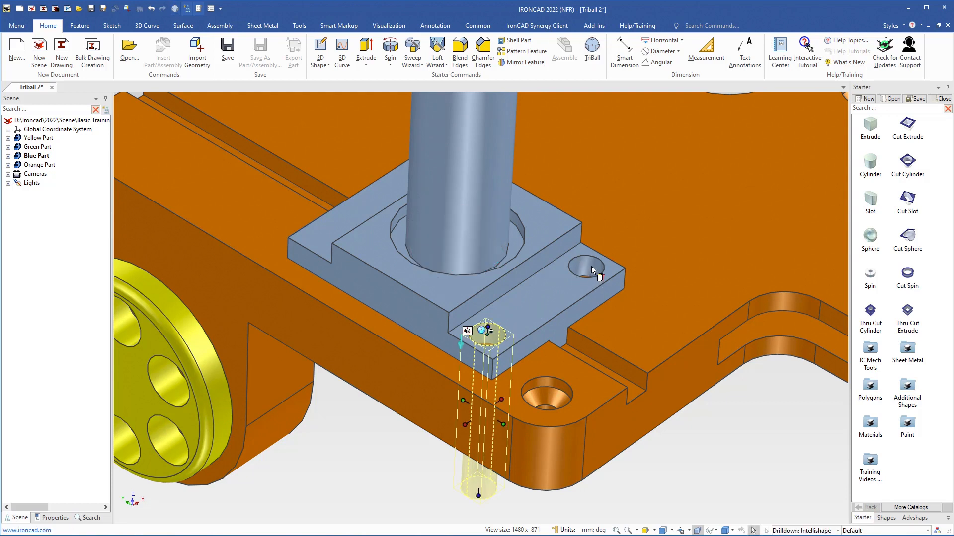
# Step: Add the second hole on the lower ledge to the selection and mirror both as linked copies across the recess center onto the opposite ledge
pyautogui.keyDown('shift'); pyautogui.click(586, 266); pyautogui.keyUp('shift')
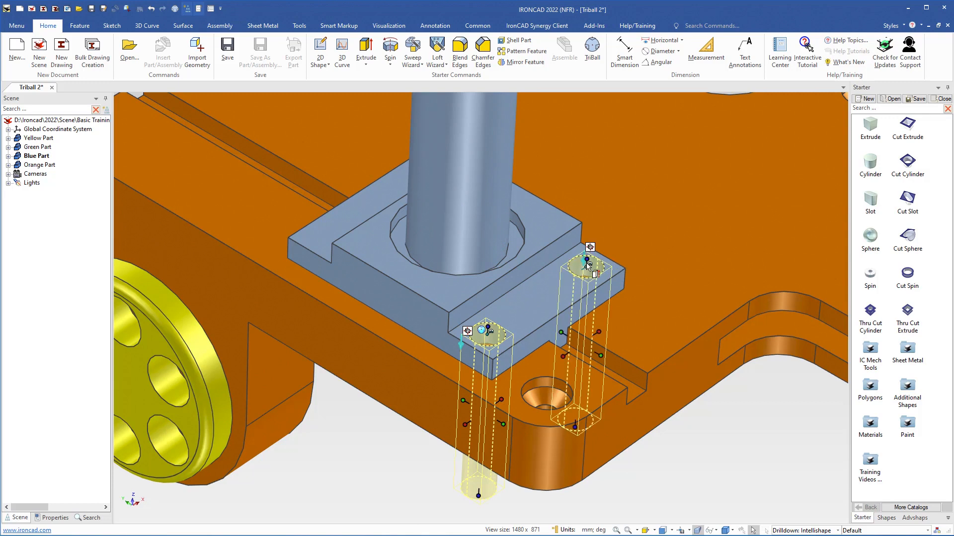
pyautogui.press('F10')
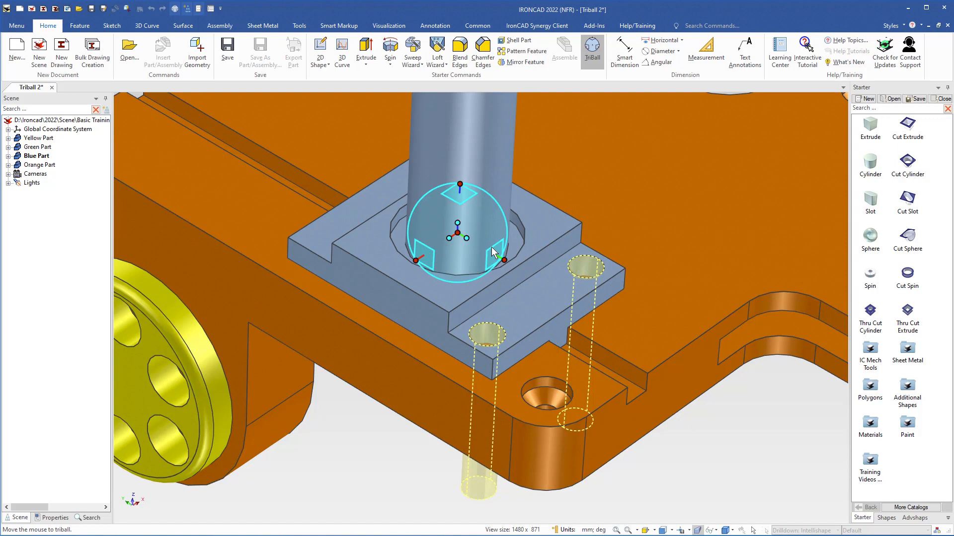
pyautogui.rightClick(466, 238)
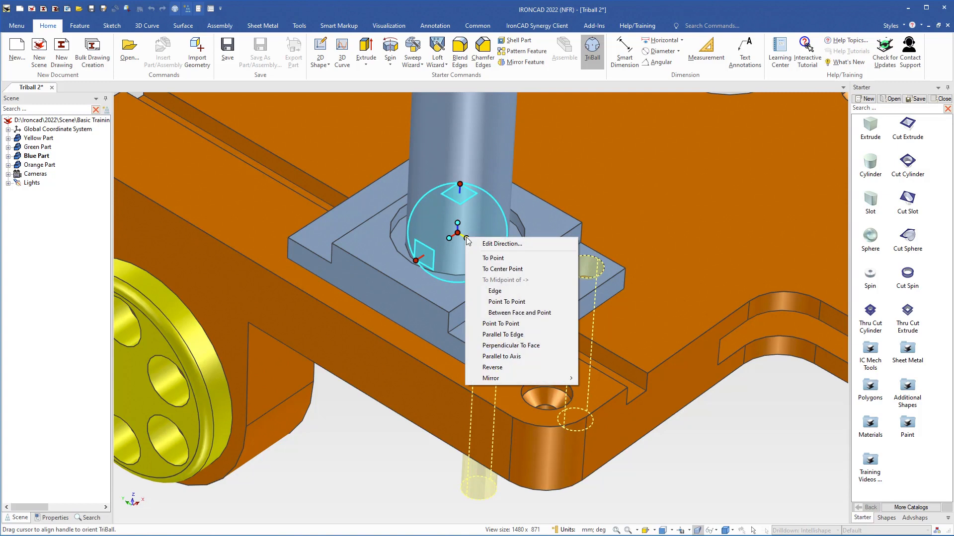
pyautogui.moveTo(490, 379)
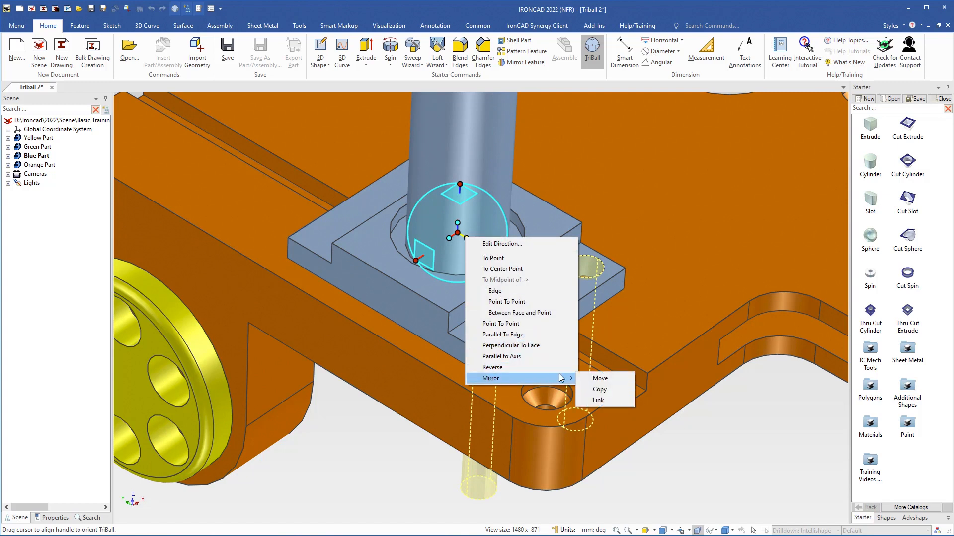
pyautogui.click(591, 400)
# Step: Shorten the linked ledge holes by snapping the lower end of the corner hole to the blue part's bottom edge, and deselect it
pyautogui.moveTo(425, 269); pyautogui.dragTo(403, 268, button='middle')
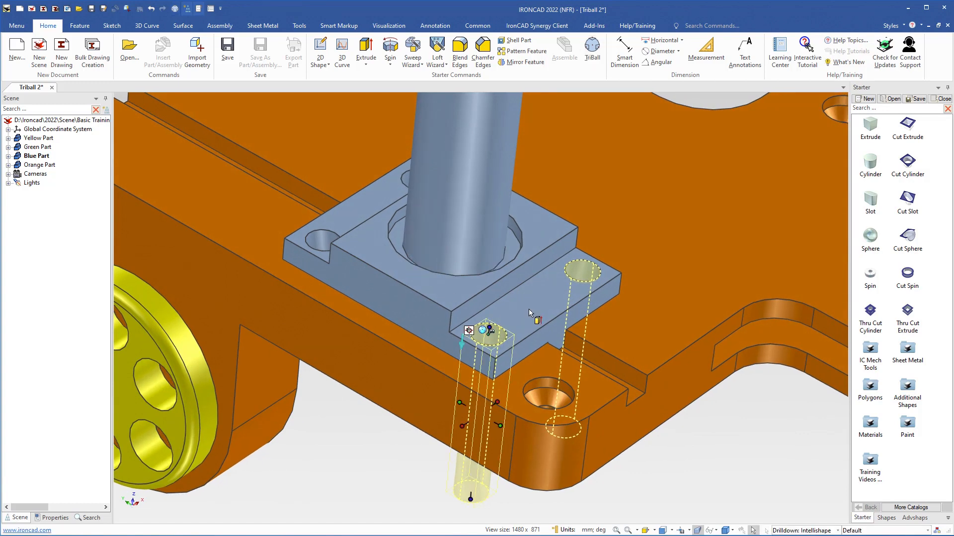
pyautogui.moveTo(528, 309); pyautogui.dragTo(535, 292, button='middle')
pyautogui.keyDown('shift'); pyautogui.moveTo(535, 292); pyautogui.dragTo(528, 216, button='middle'); pyautogui.keyUp('shift')
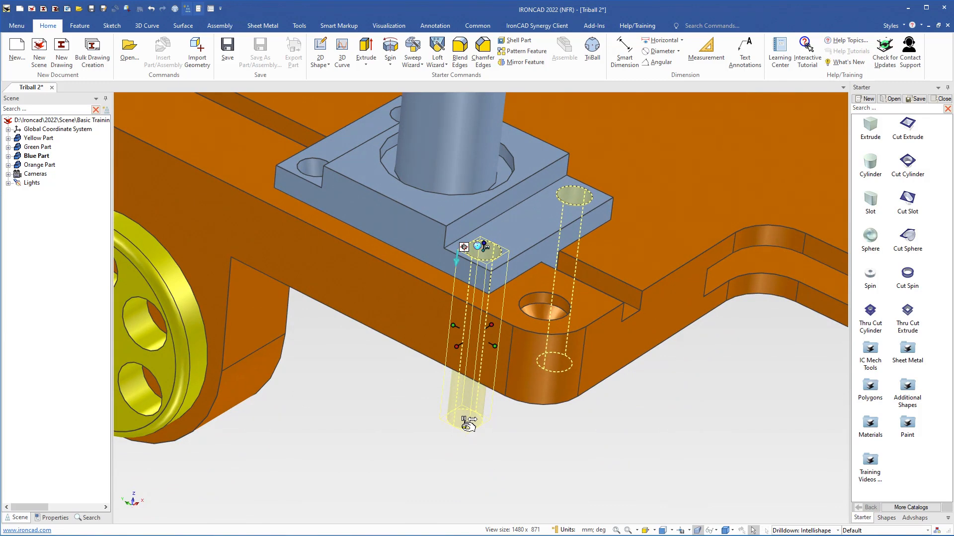
pyautogui.moveTo(468, 425); pyautogui.dragTo(480, 281)
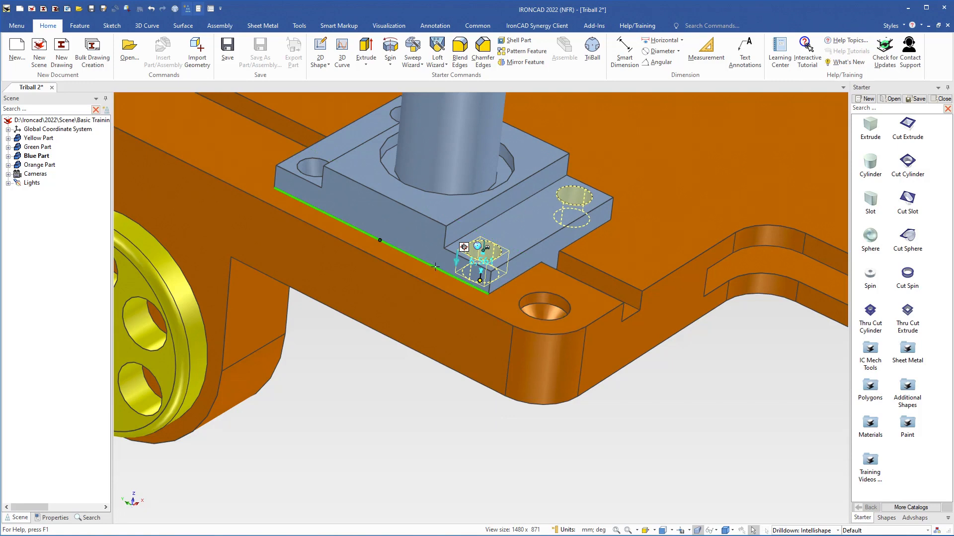
pyautogui.keyDown('shift'); pyautogui.moveTo(435, 266); pyautogui.dragTo(434, 267); pyautogui.keyUp('shift')
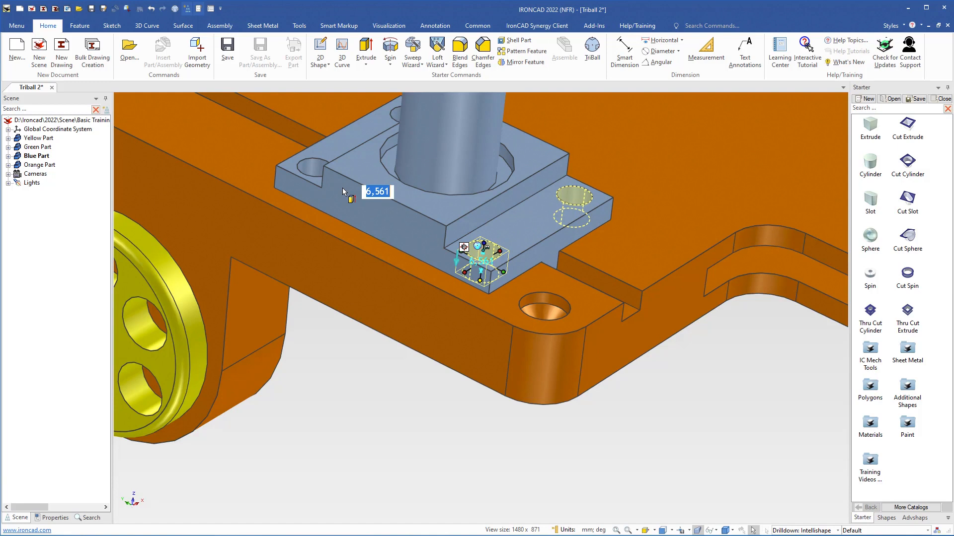
pyautogui.click(361, 369)
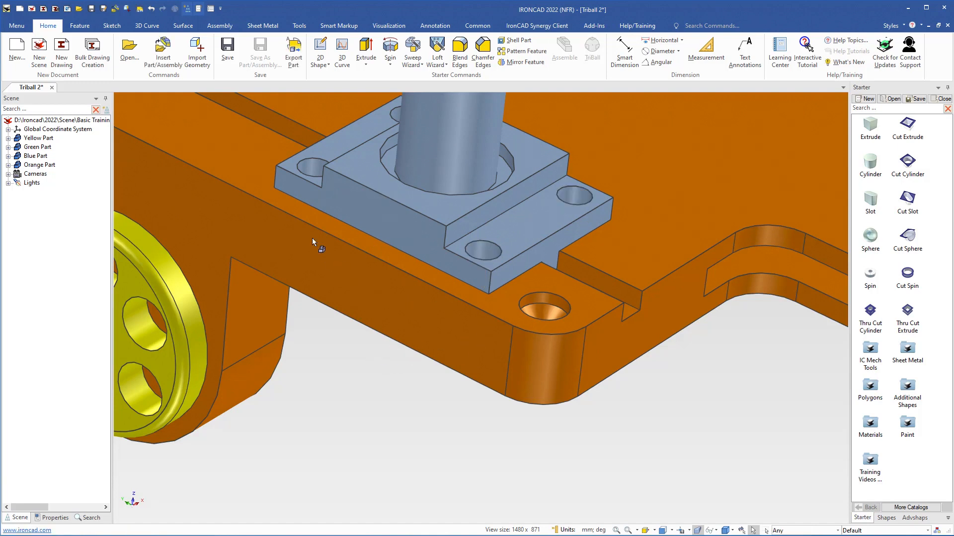
# Step: Review the completed assembly as a whole, close the Triball 2 scene and answer the closing prompt
pyautogui.moveTo(312, 239)
pyautogui.mouseDown(button='middle')
pyautogui.moveTo(290, 235)
pyautogui.moveTo(298, 236)
pyautogui.mouseUp(button='middle')
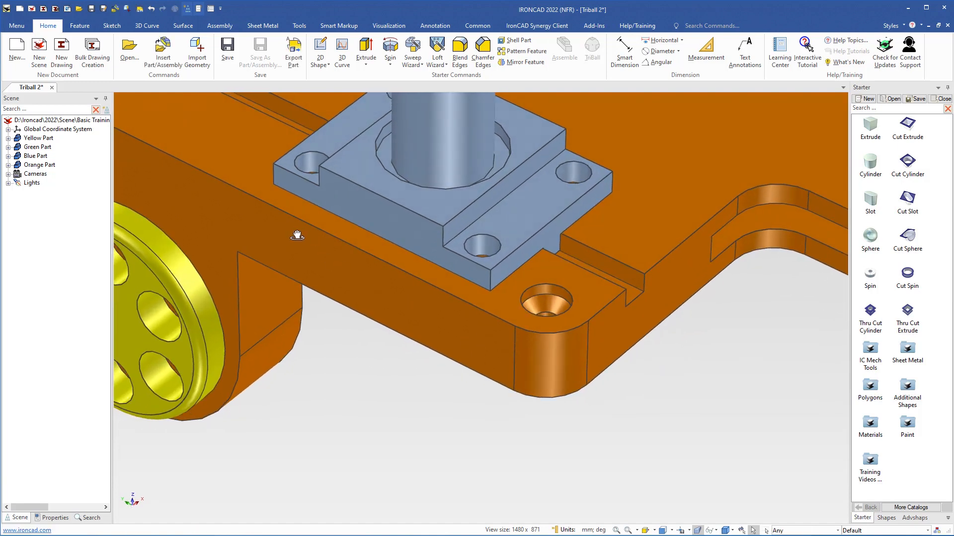
pyautogui.scroll(-7, 297, 235)
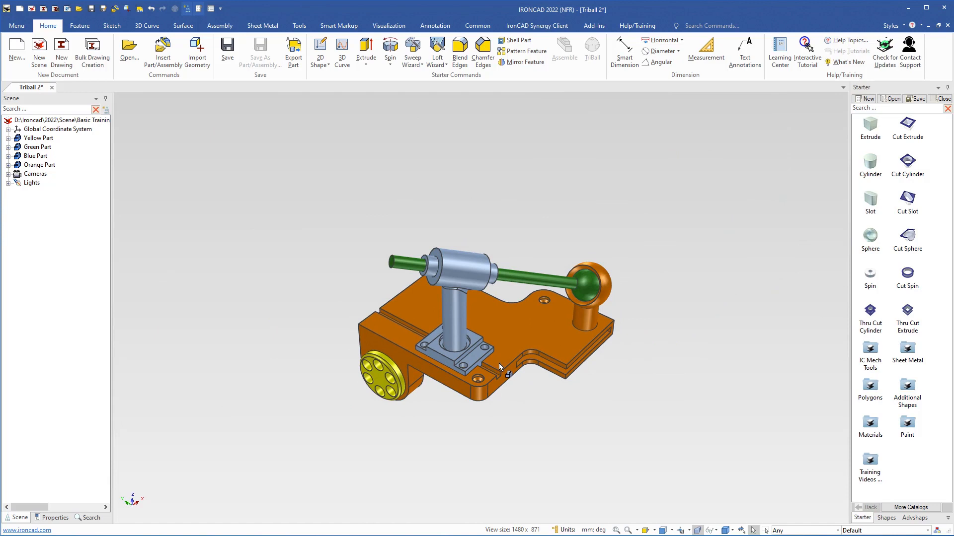
pyautogui.scroll(5, 499, 363)
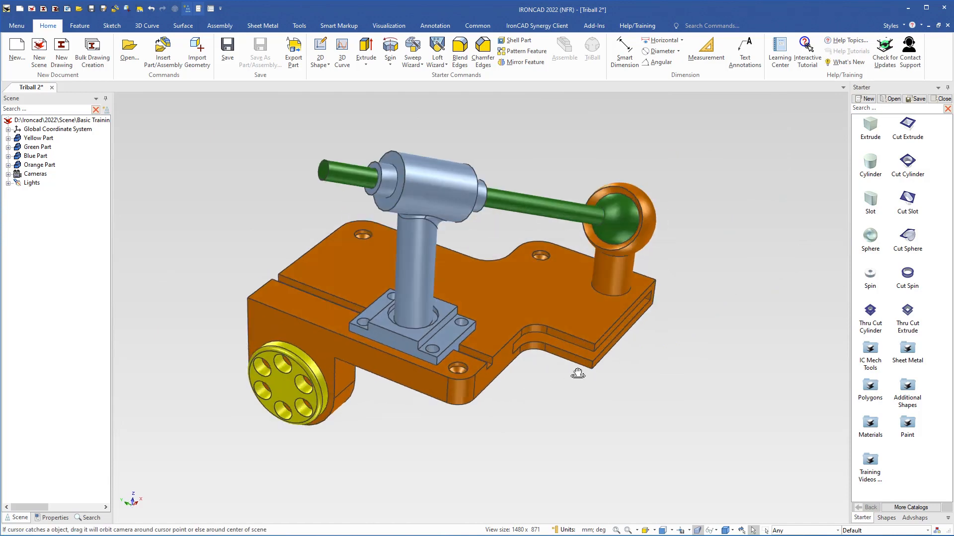
pyautogui.moveTo(575, 353); pyautogui.dragTo(572, 366, button='middle')
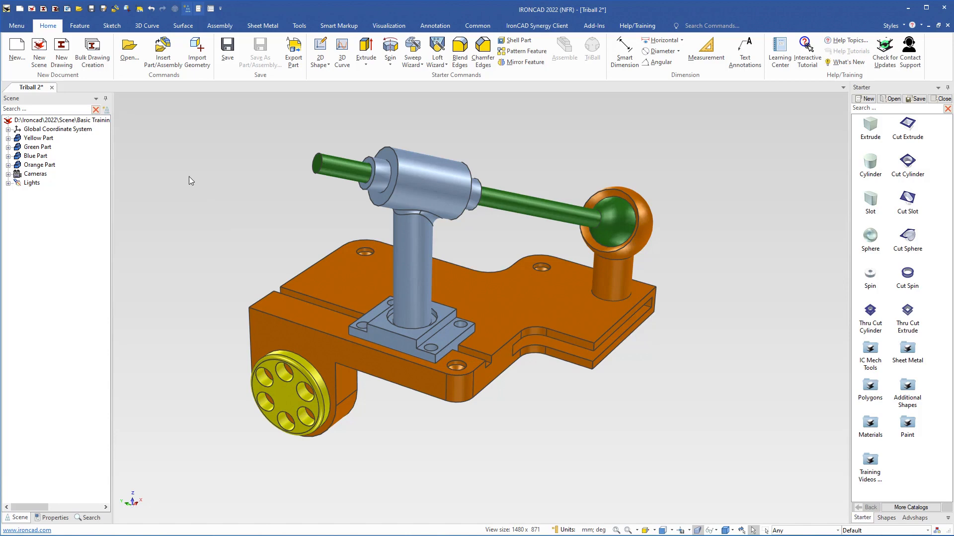
pyautogui.click(52, 87)
pyautogui.click(504, 292)
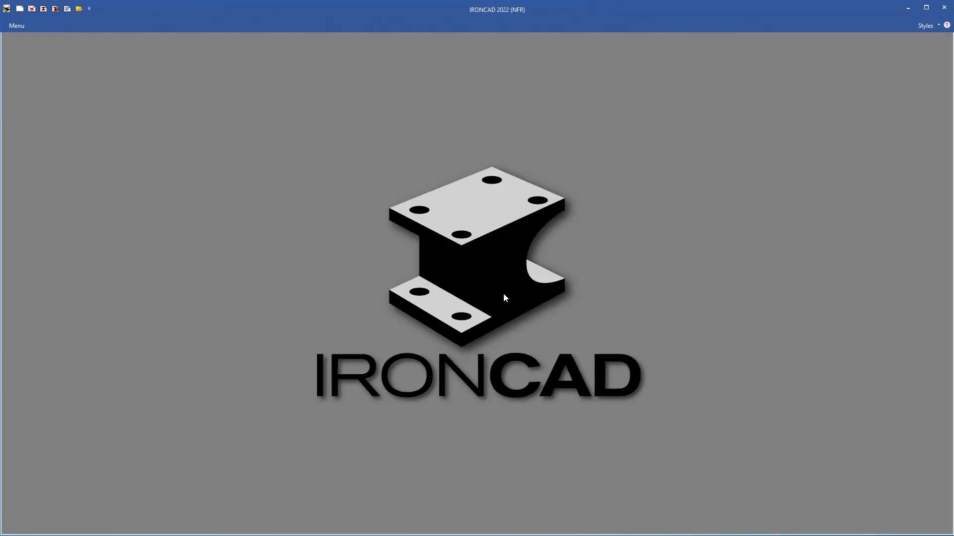